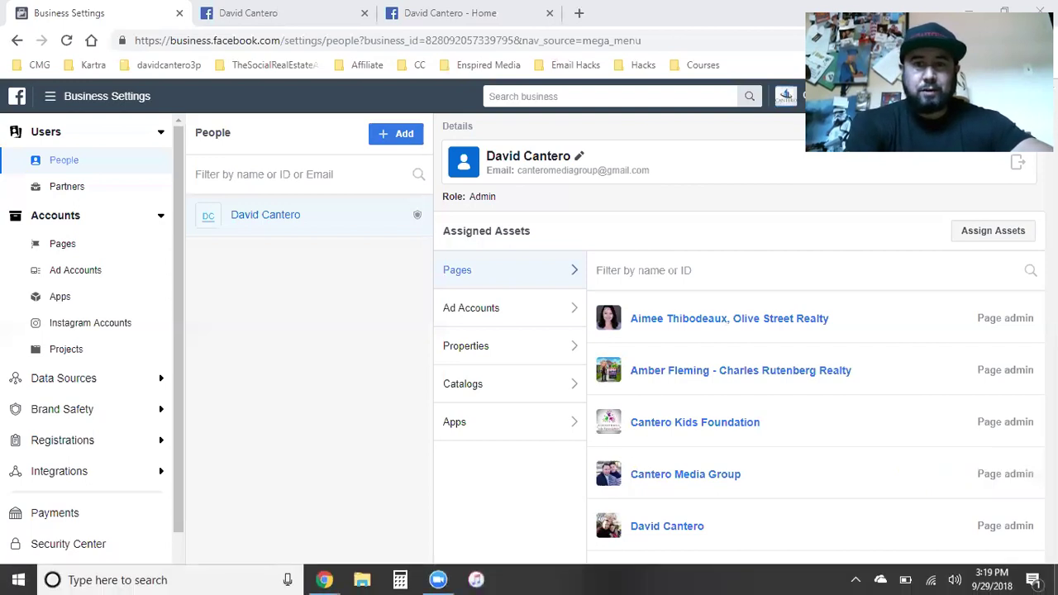
# - Reload Business Settings and show the business's pages under Accounts
pyautogui.scroll(-15, 705, 444)
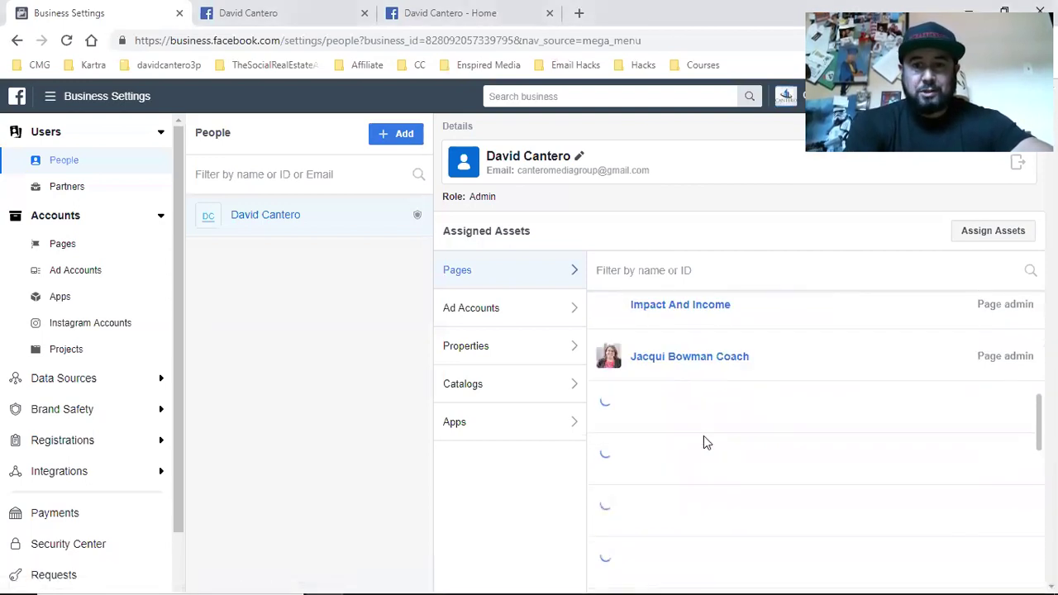
pyautogui.scroll(15, 704, 438)
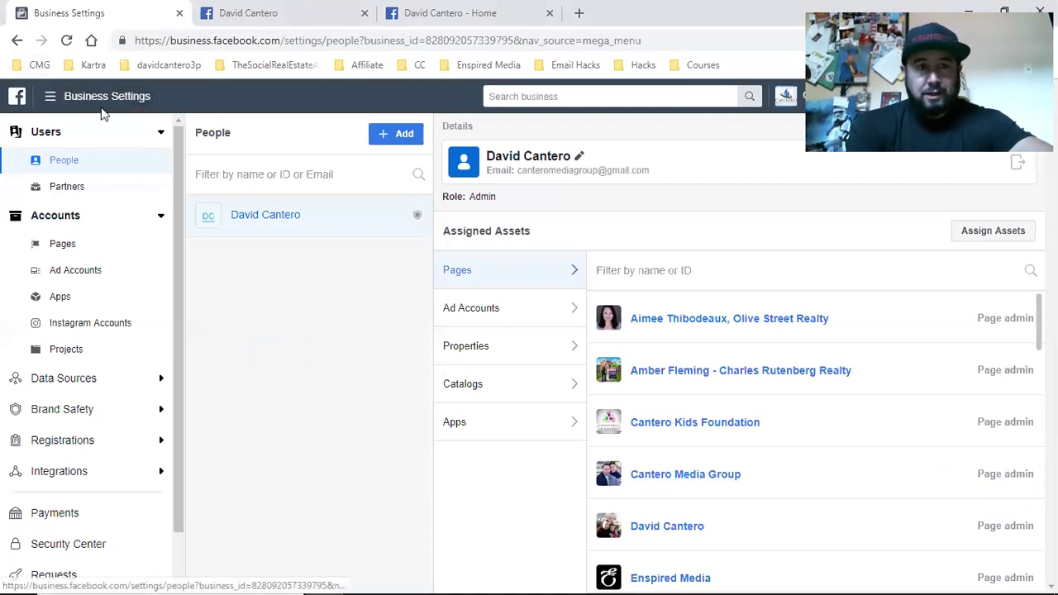
pyautogui.click(57, 99)
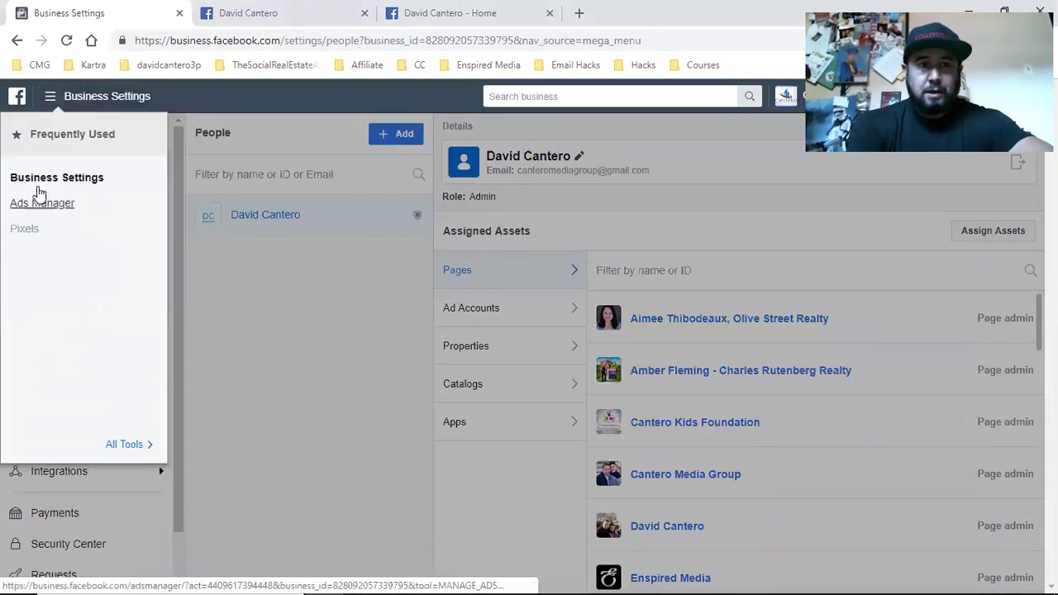
pyautogui.click(34, 185)
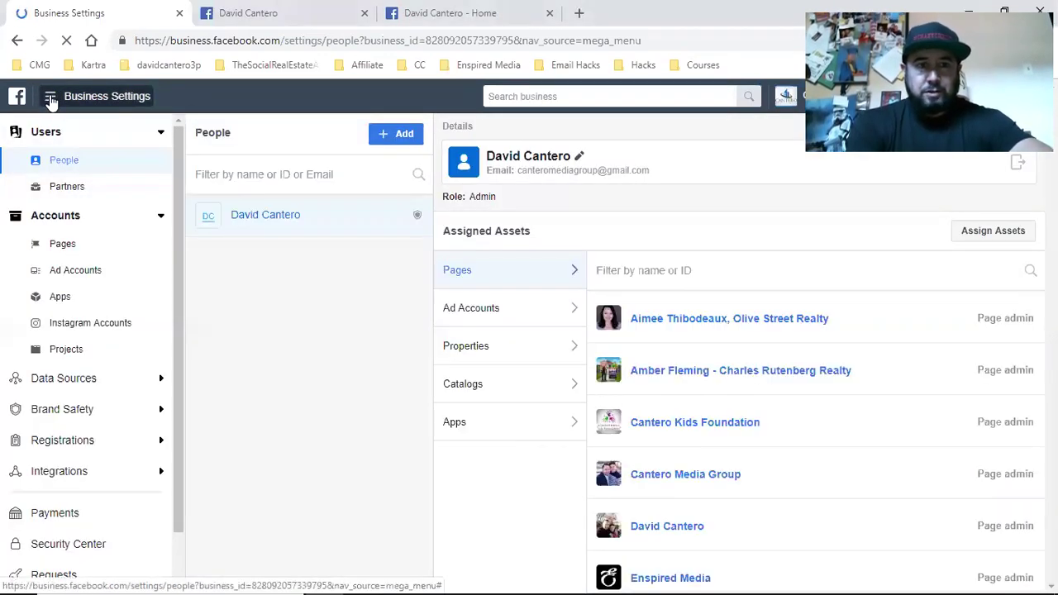
pyautogui.click(51, 98)
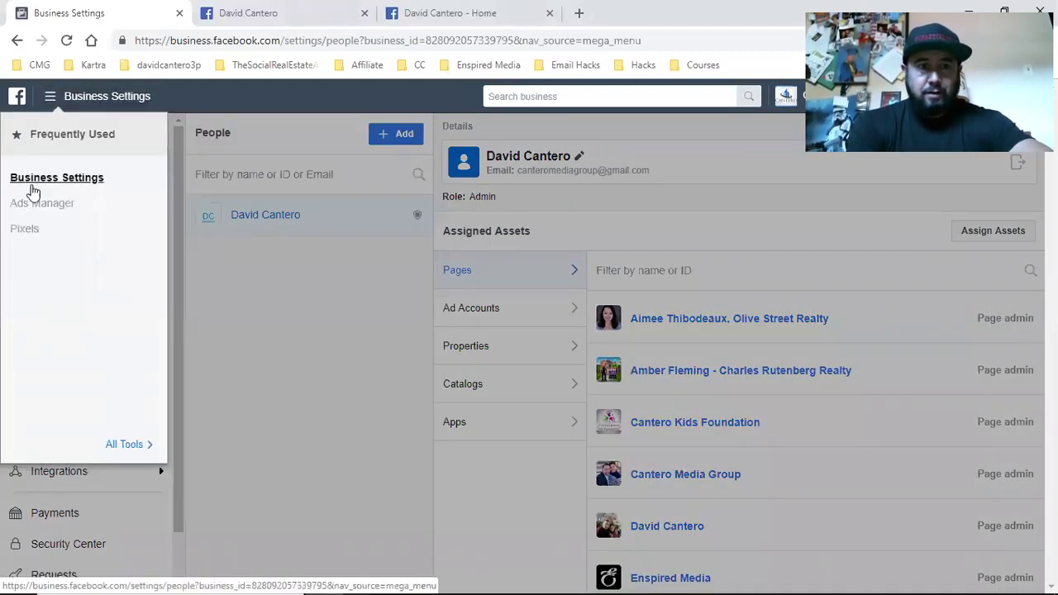
pyautogui.click(129, 452)
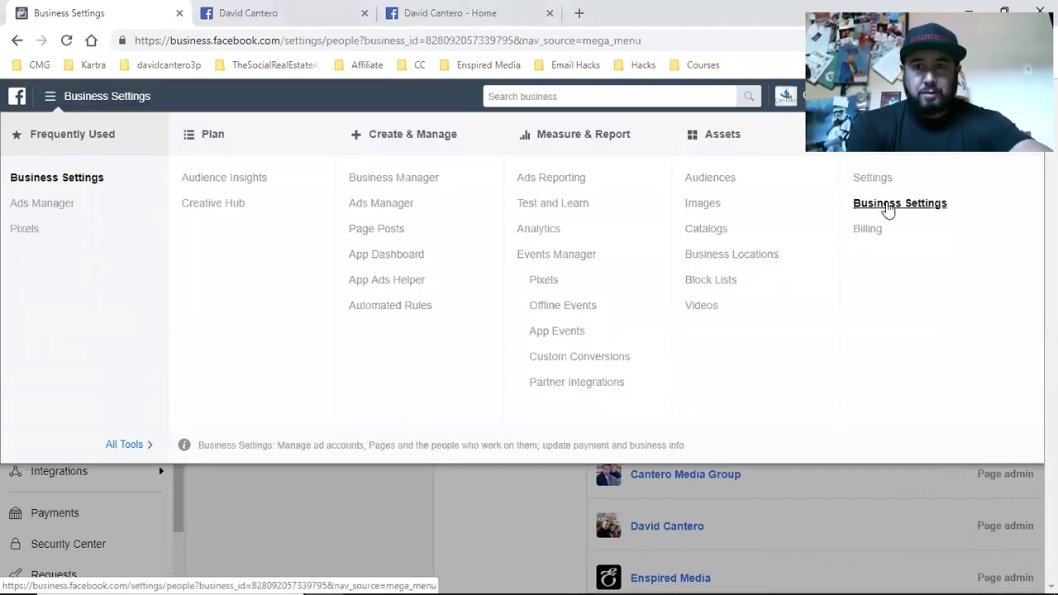
pyautogui.click(372, 521)
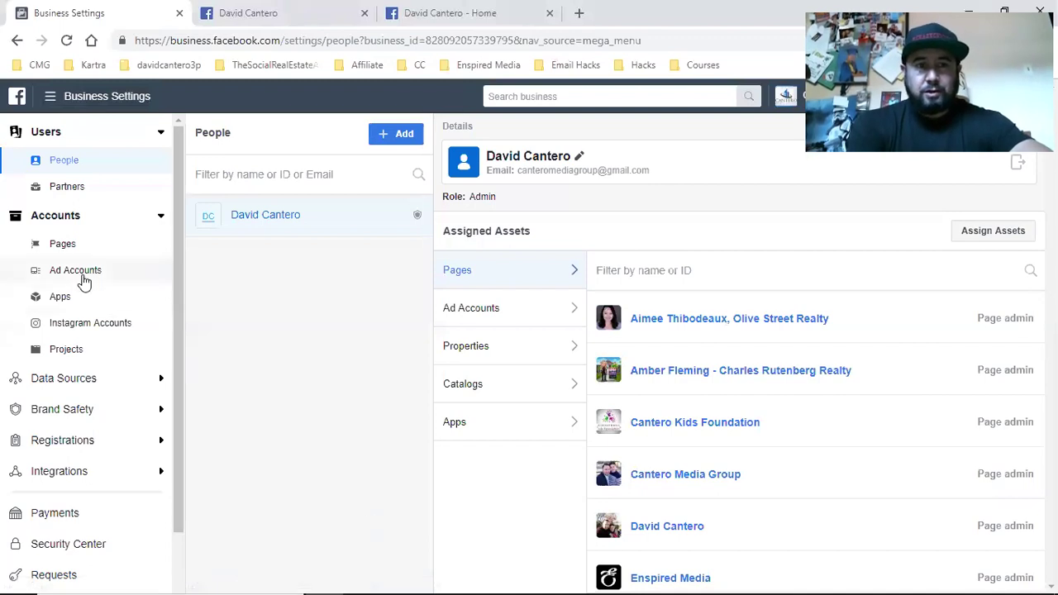
pyautogui.click(70, 251)
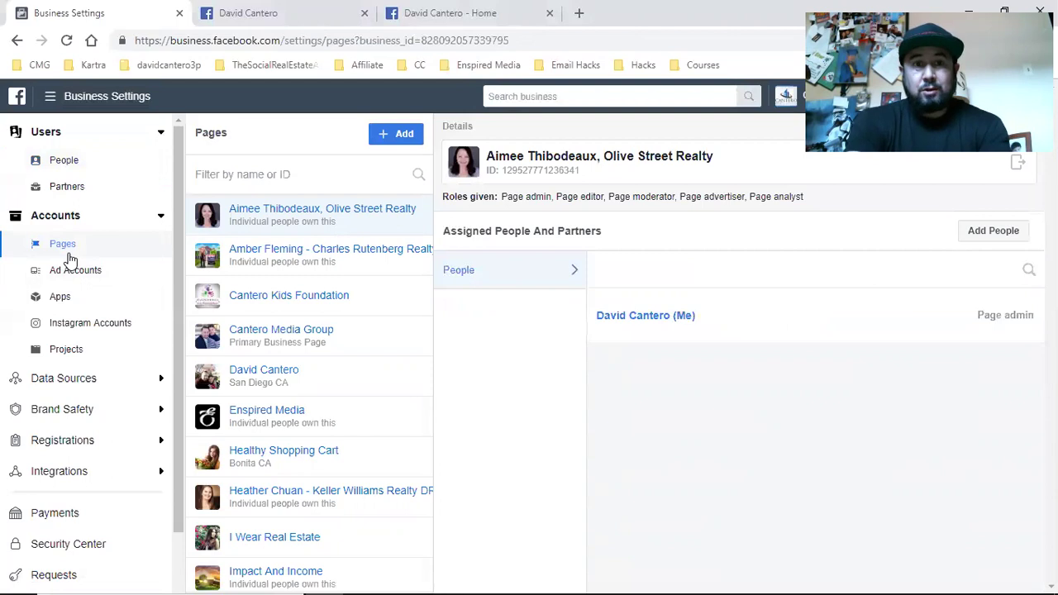
# - Check the notifications on the personal profile and view the owner's public Facebook page
pyautogui.click(248, 12)
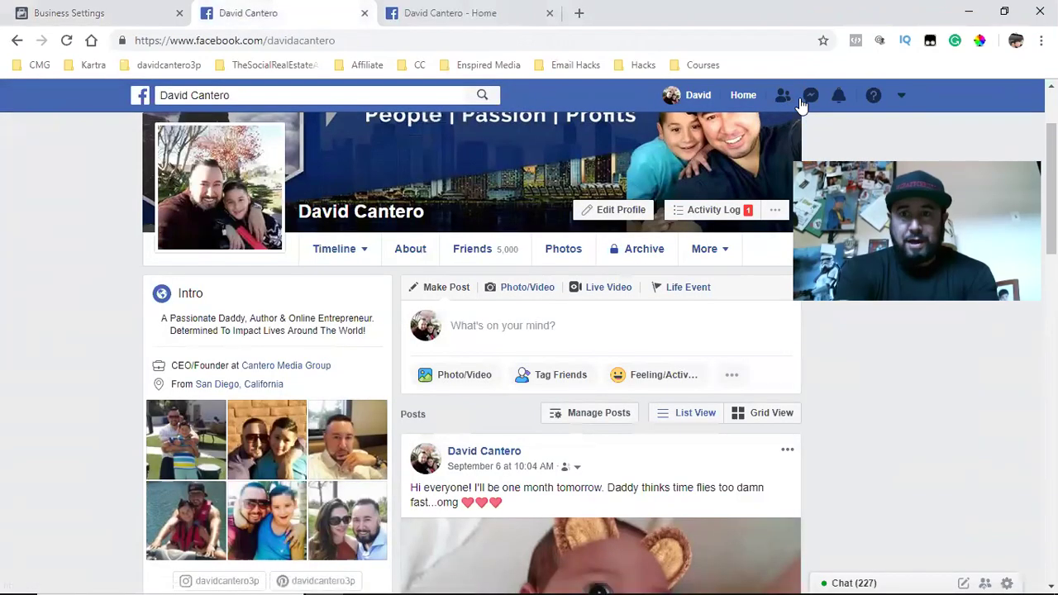
pyautogui.click(839, 95)
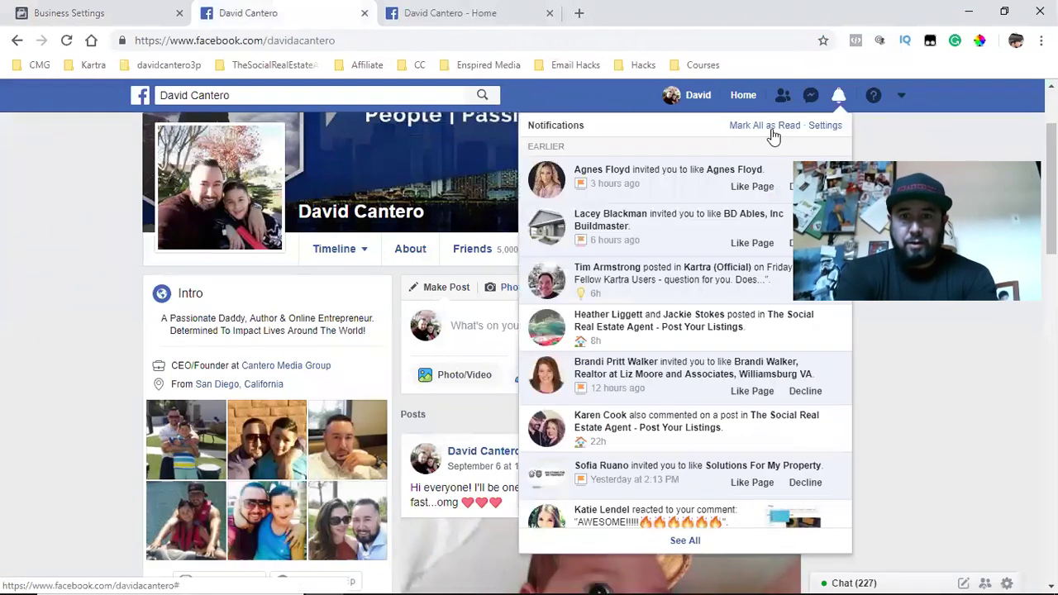
pyautogui.click(902, 340)
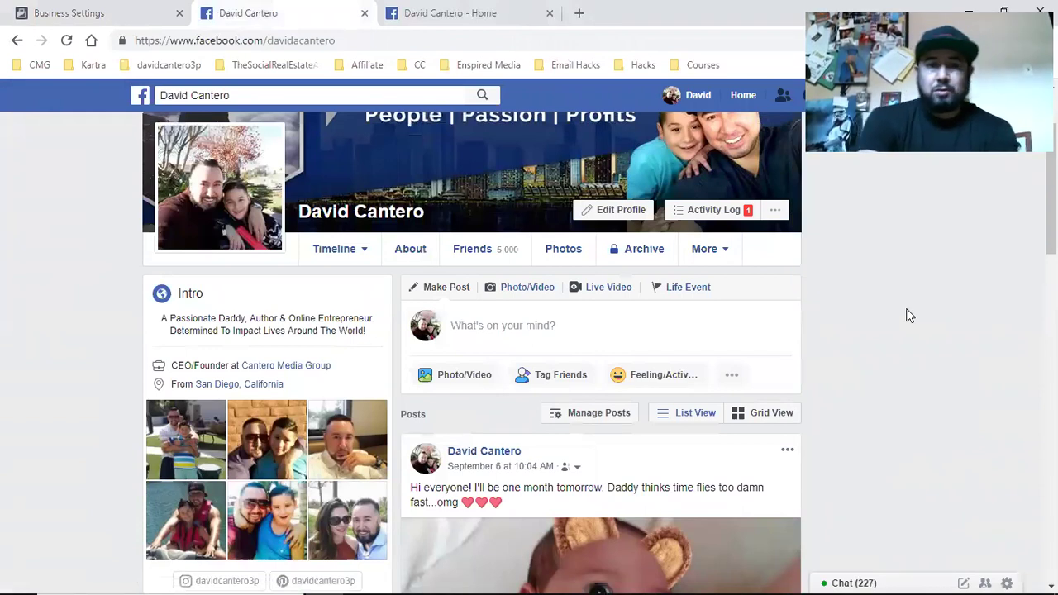
pyautogui.click(477, 12)
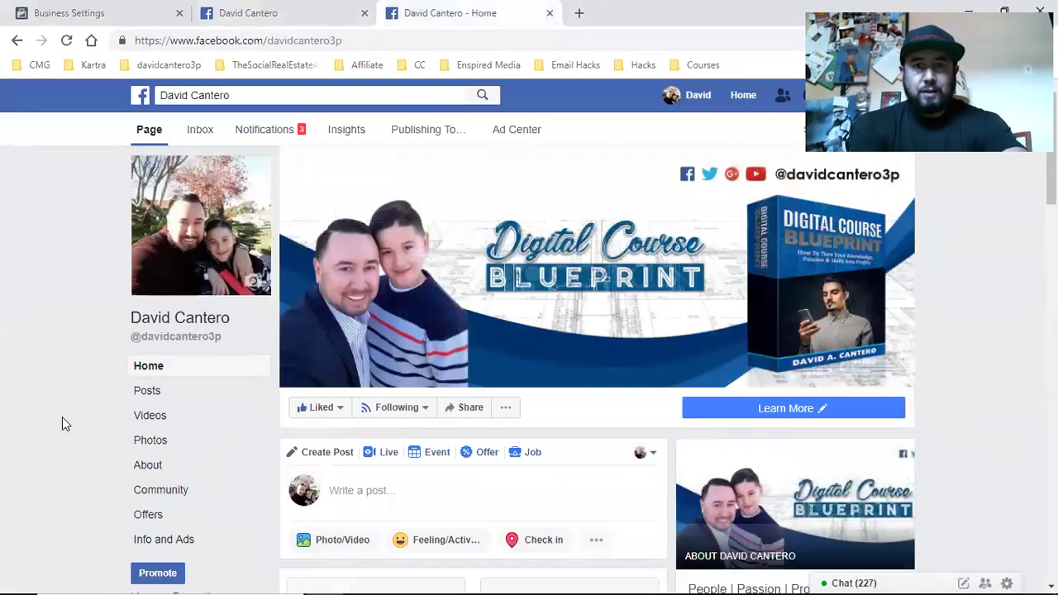
# - Return to Business Settings and open the options for adding a page
pyautogui.click(69, 25)
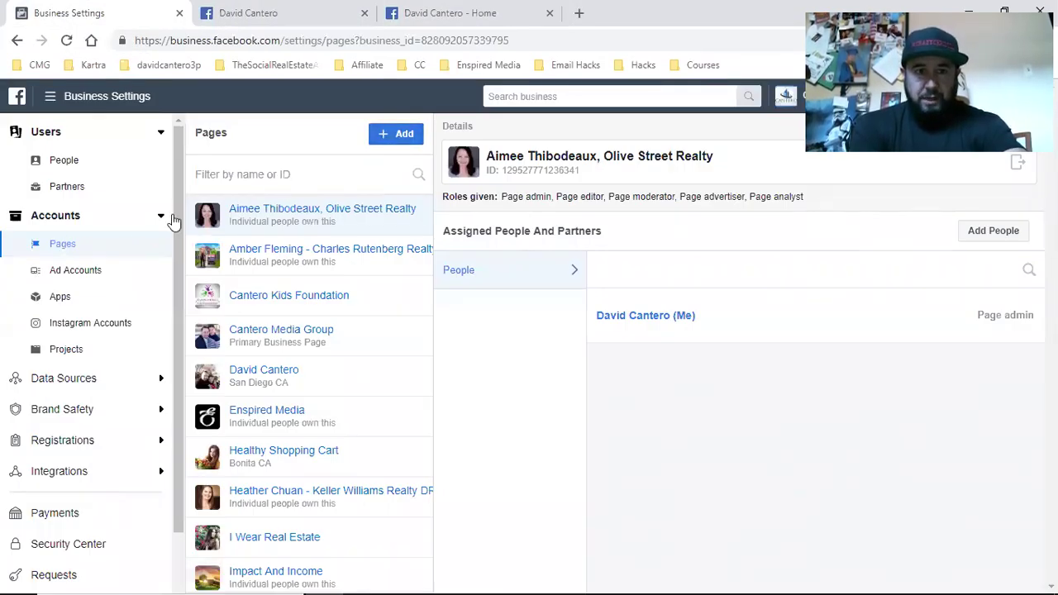
pyautogui.click(391, 138)
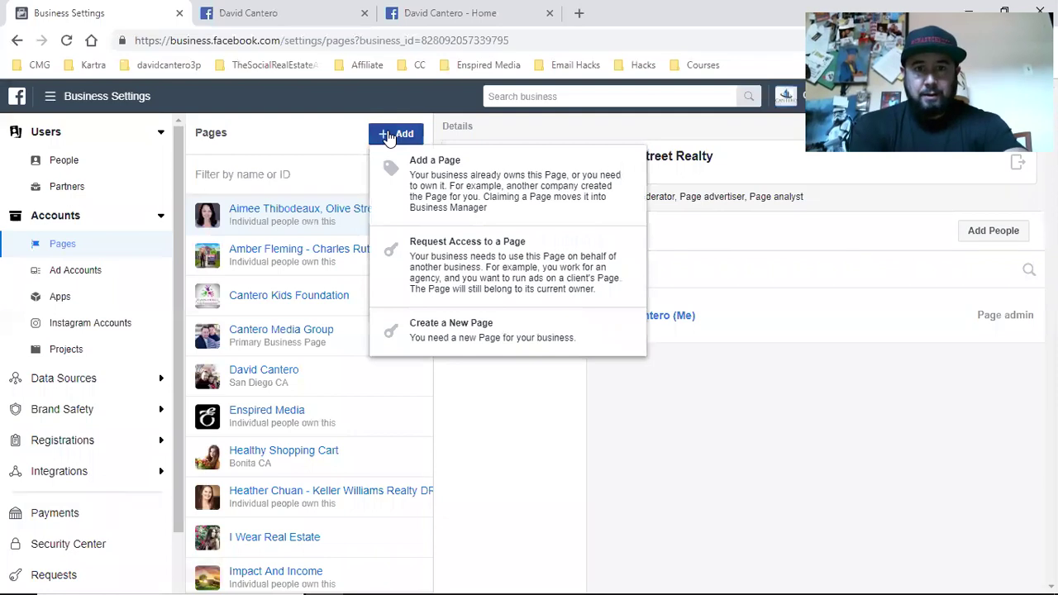
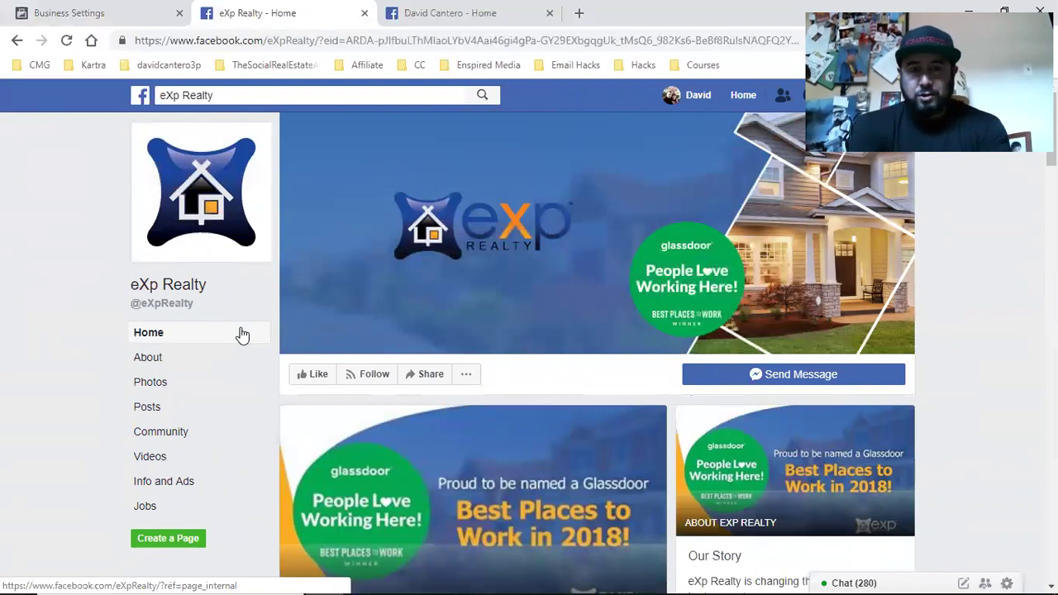
# - Open the eXp Realty page's Home view and copy its full web address
pyautogui.click(157, 336)
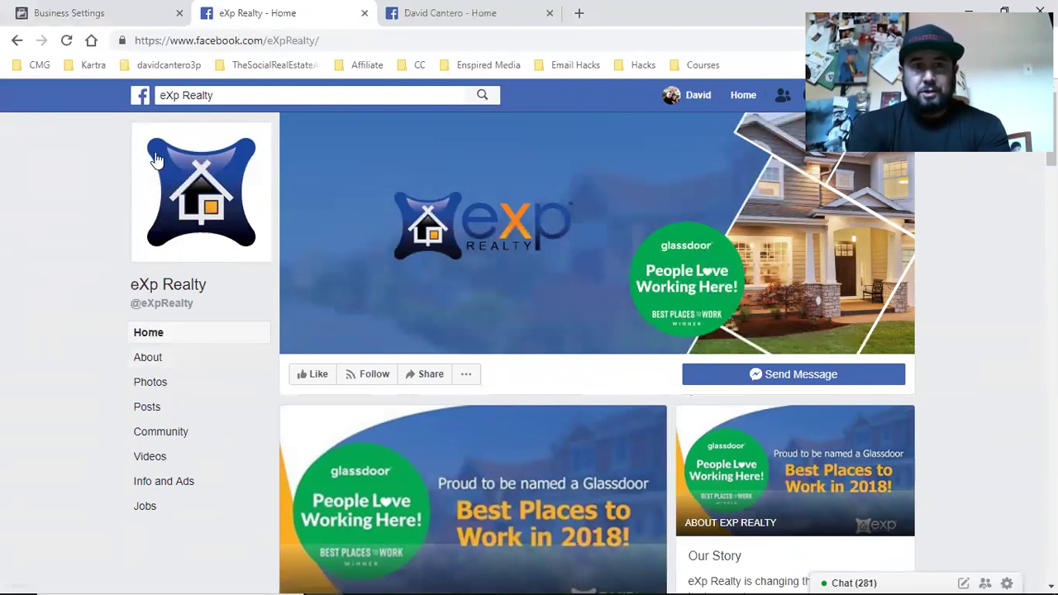
pyautogui.moveTo(260, 42); pyautogui.dragTo(262, 41)
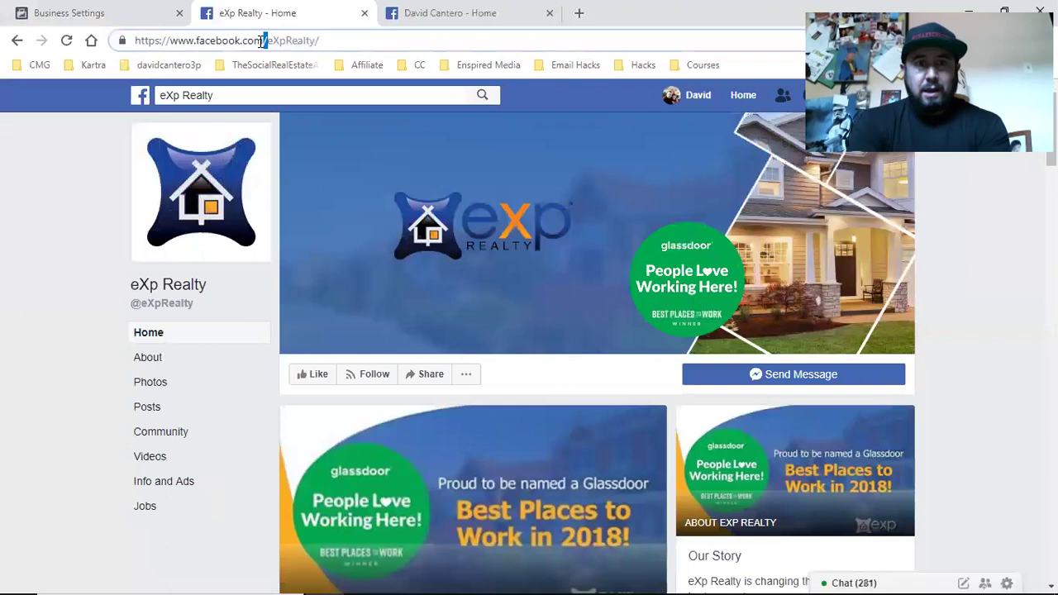
pyautogui.click(262, 42)
pyautogui.rightClick(261, 42)
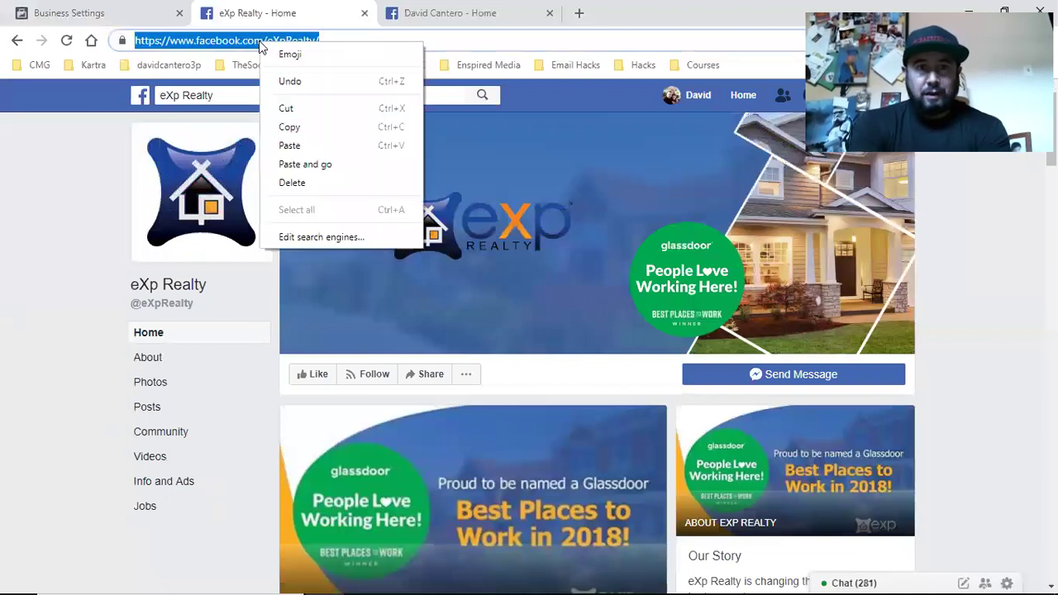
pyautogui.click(289, 126)
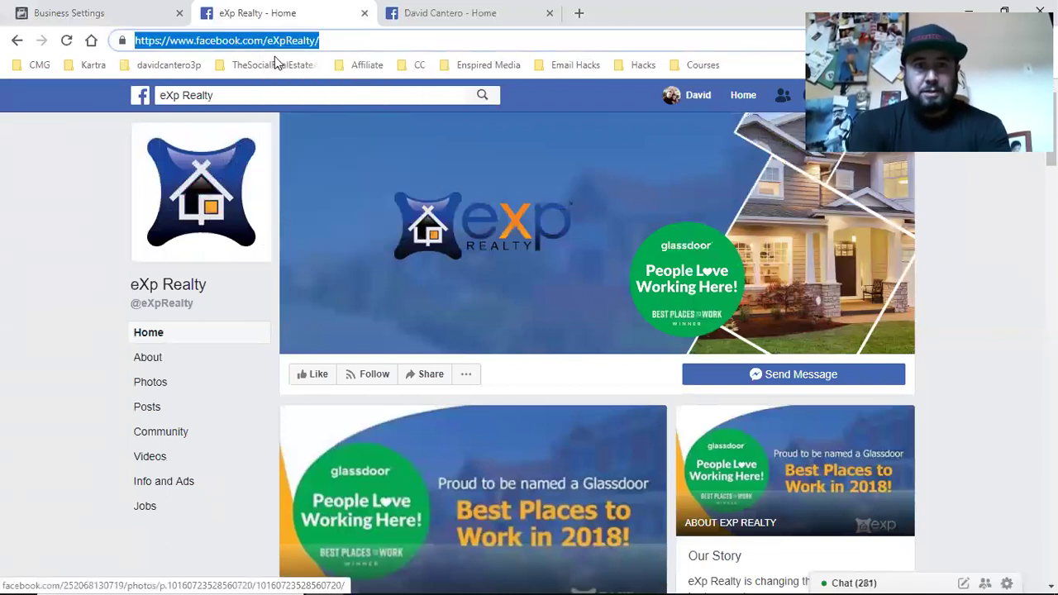
pyautogui.click(332, 41)
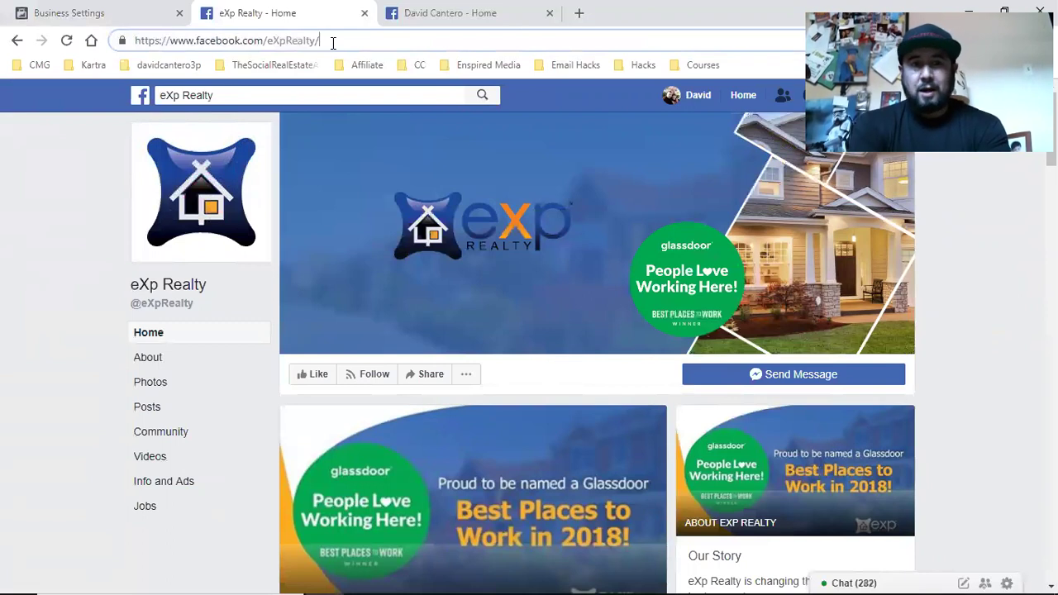
pyautogui.write('hf ljhg fj dsf;ksdf;s df')
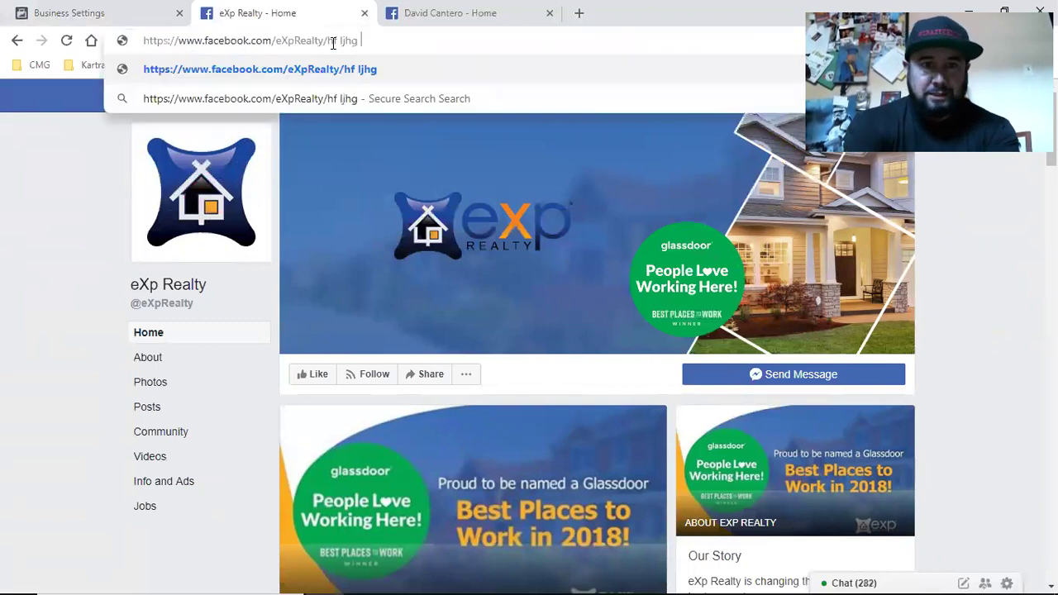
pyautogui.press('BackSpace')
pyautogui.press('BackSpace')
pyautogui.press('BackSpace')
pyautogui.press('BackSpace')
pyautogui.press('BackSpace')
pyautogui.press('BackSpace')
pyautogui.press('BackSpace')
pyautogui.press('BackSpace')
pyautogui.press('BackSpace')
pyautogui.press('BackSpace')
pyautogui.press('BackSpace')
pyautogui.press('BackSpace')
pyautogui.press('BackSpace')
pyautogui.press('BackSpace')
pyautogui.press('BackSpace')
pyautogui.press('BackSpace')
pyautogui.press('BackSpace')
pyautogui.press('BackSpace')
pyautogui.press('BackSpace')
pyautogui.press('BackSpace')
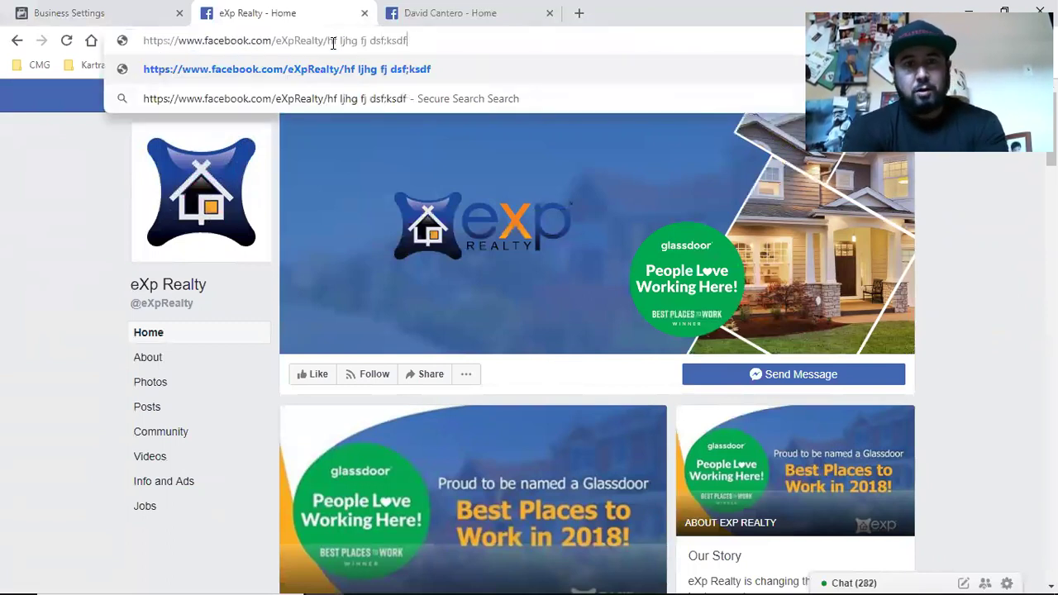
pyautogui.press('BackSpace')
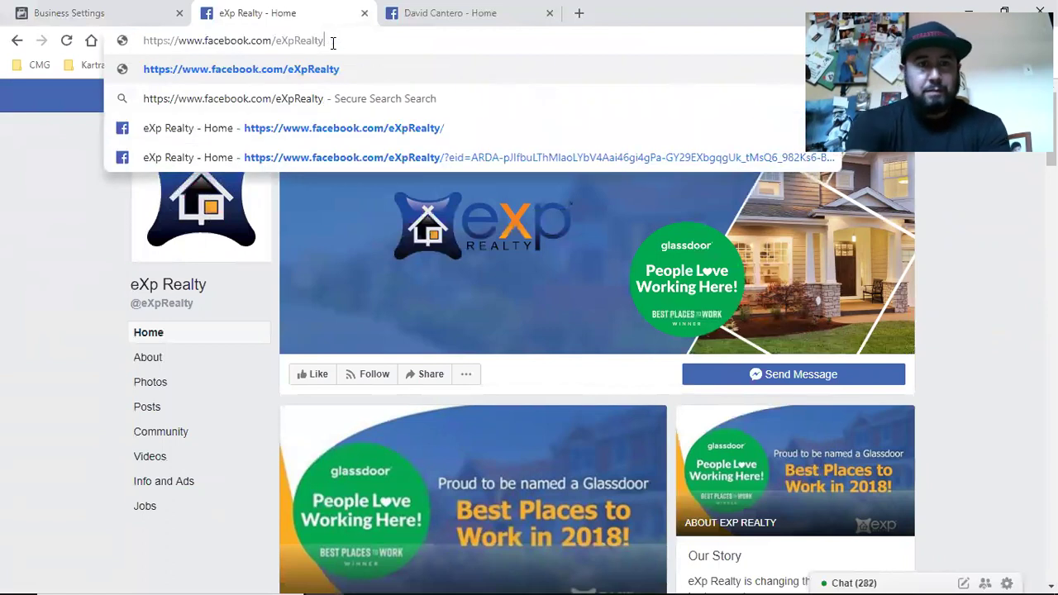
pyautogui.press('Return')
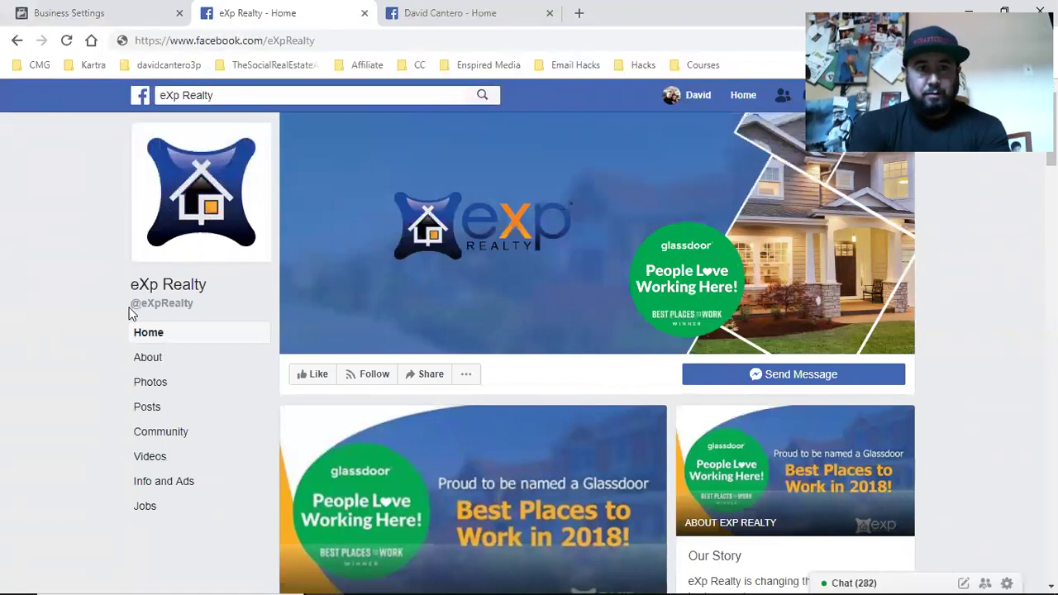
pyautogui.click(262, 42)
pyautogui.click(263, 41)
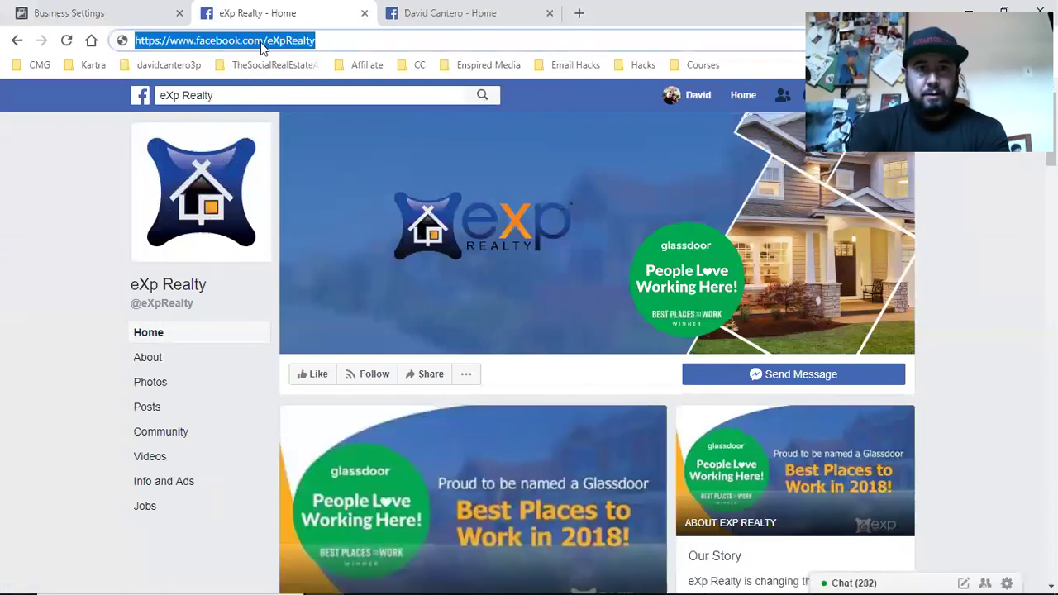
pyautogui.rightClick(263, 45)
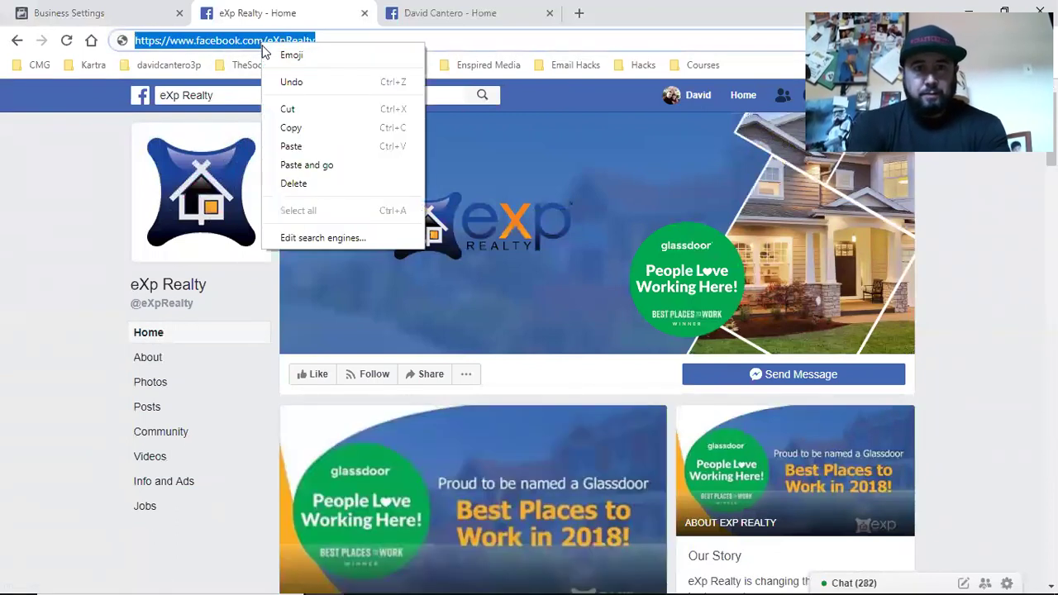
pyautogui.click(306, 130)
pyautogui.click(103, 12)
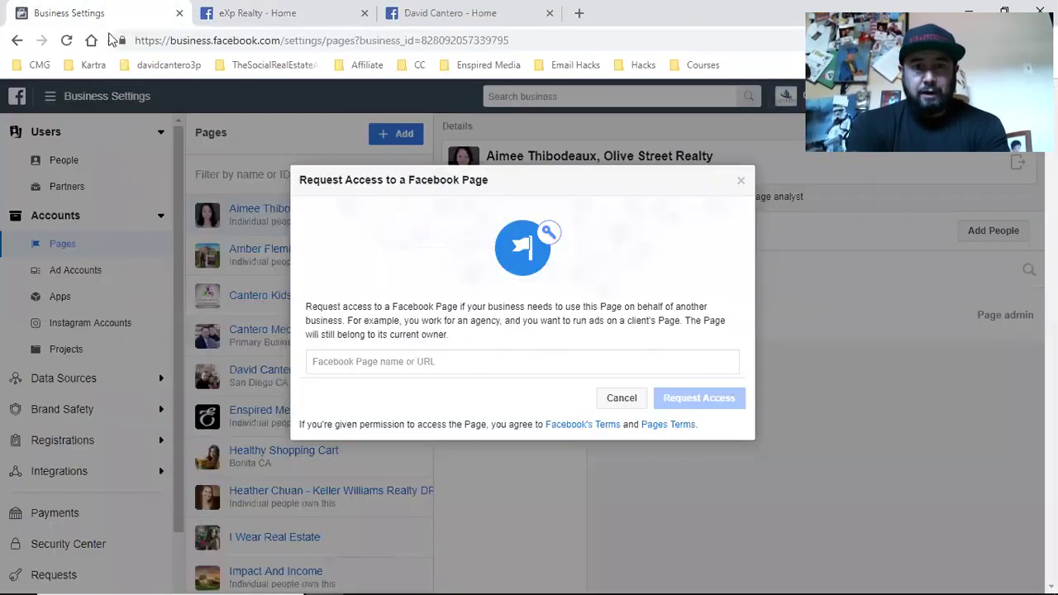
pyautogui.click(337, 358)
pyautogui.rightClick(338, 359)
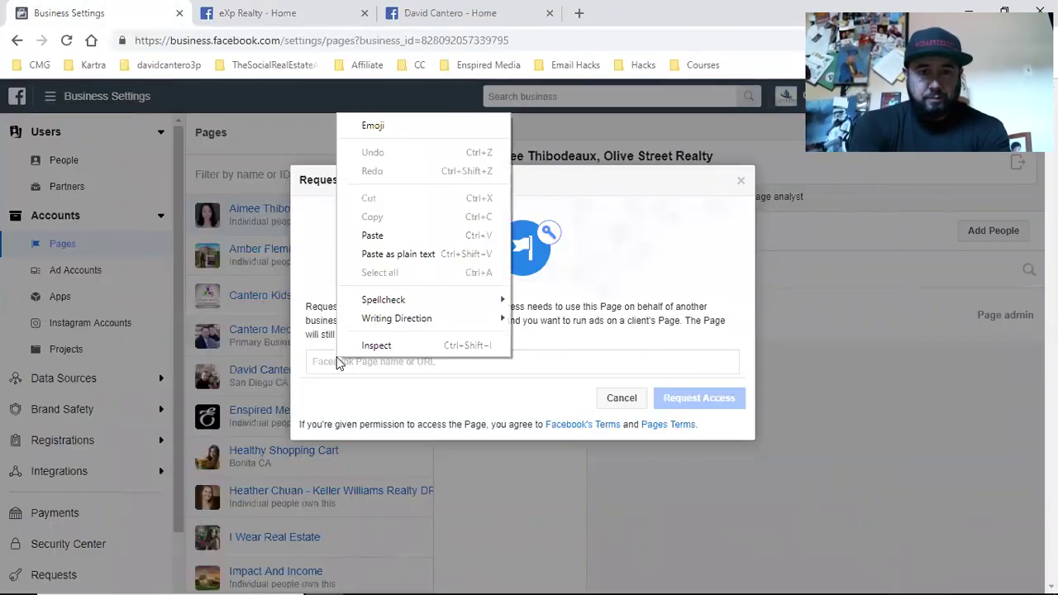
pyautogui.click(394, 237)
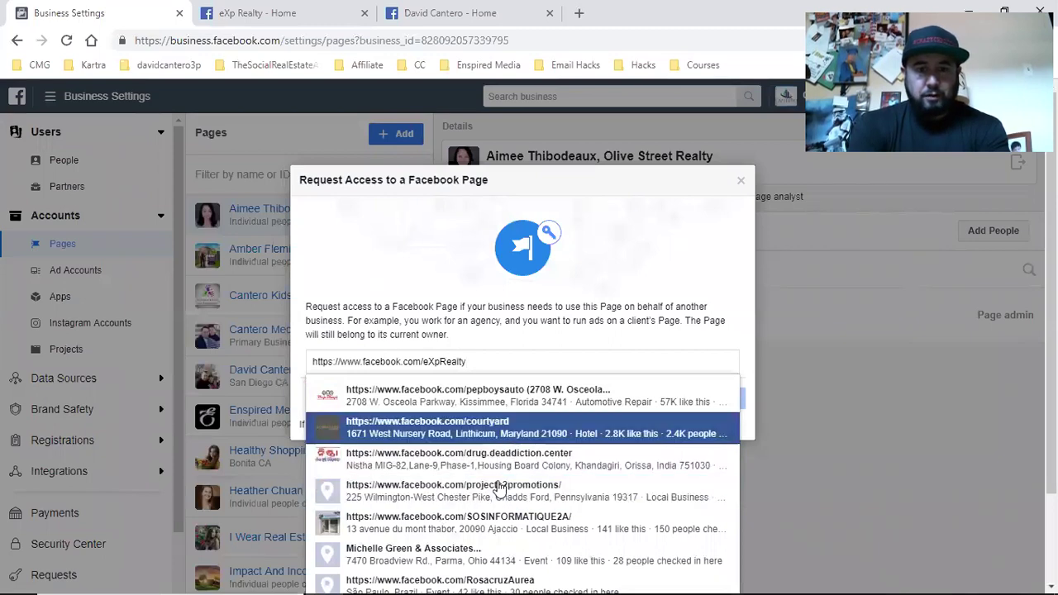
pyautogui.press('Escape')
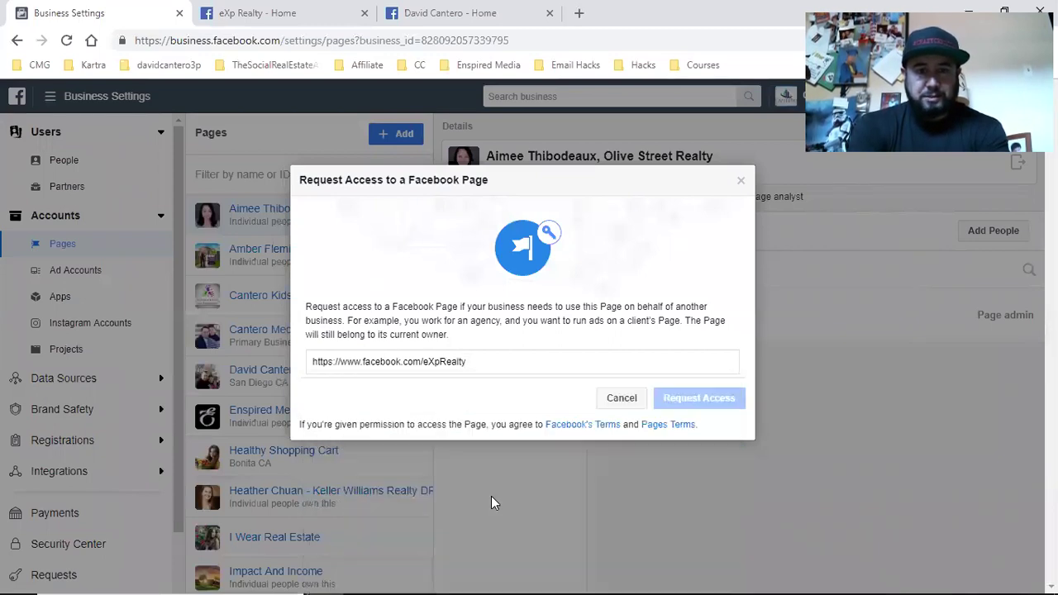
pyautogui.tripleClick(476, 361)
pyautogui.click(476, 361)
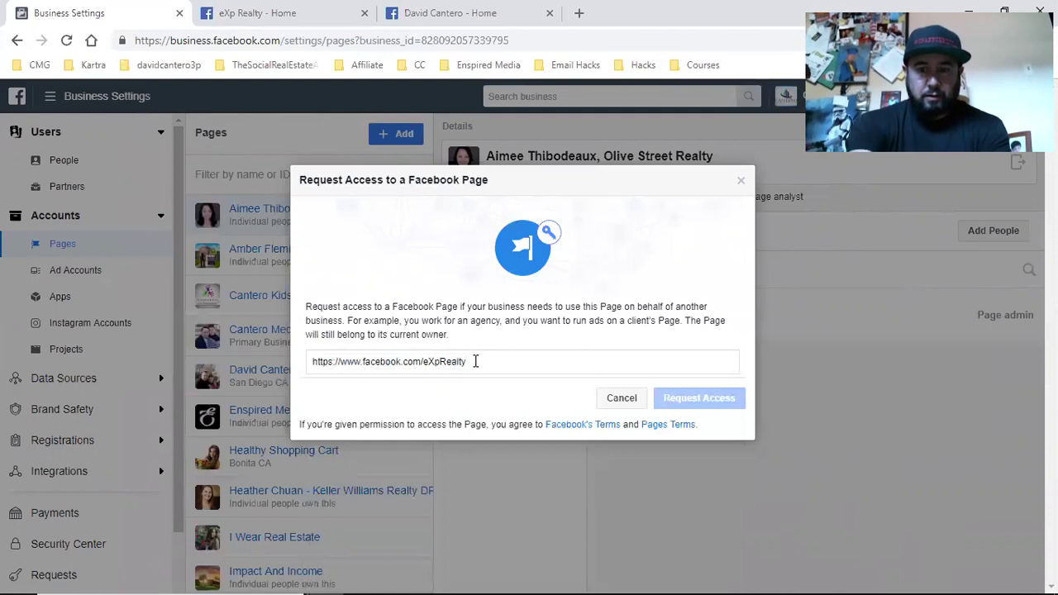
pyautogui.press('BackSpace')
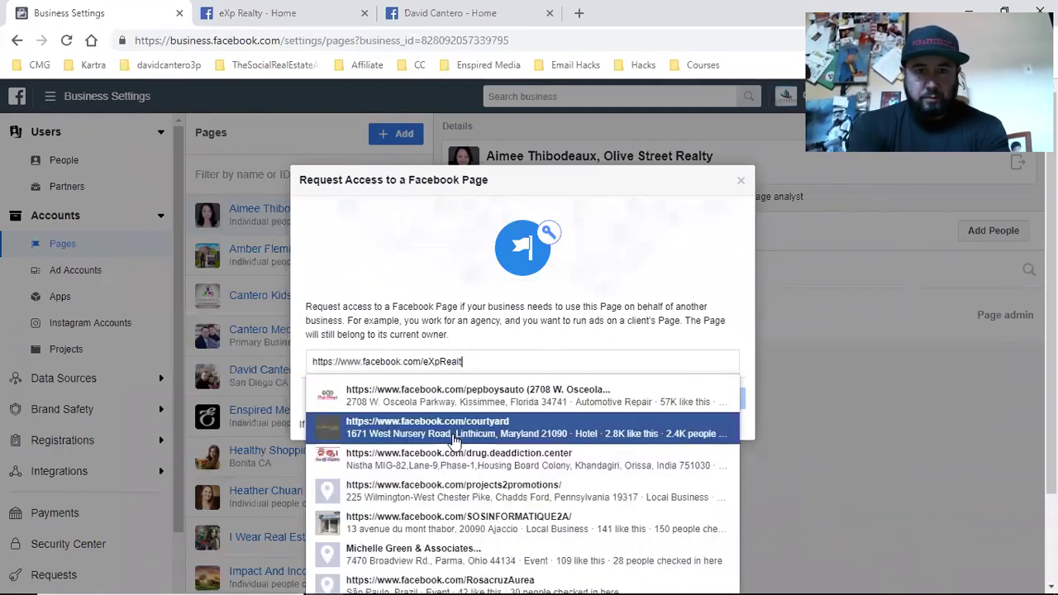
pyautogui.scroll(-3, 456, 450)
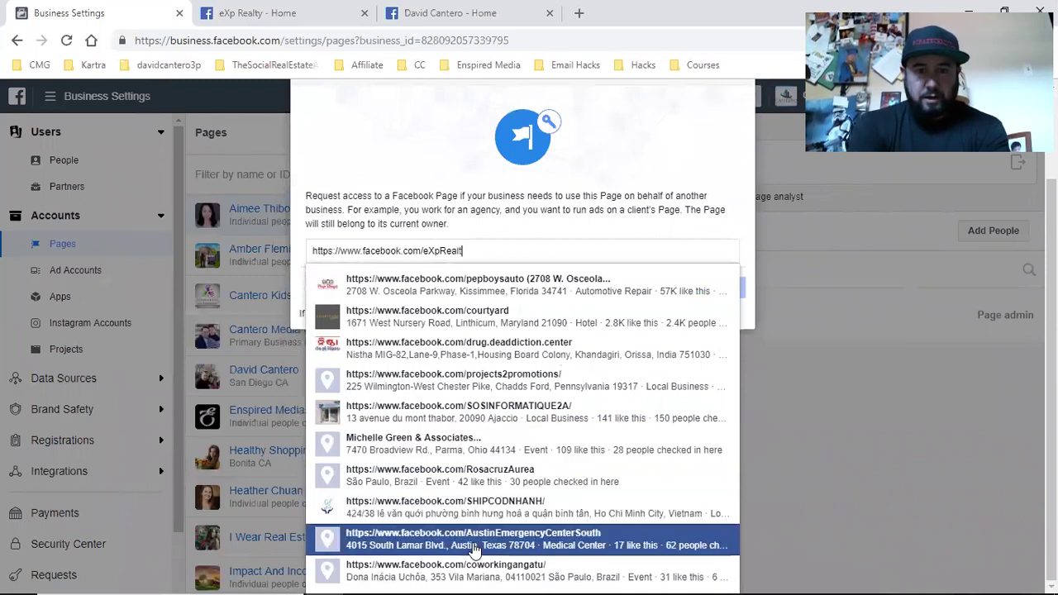
pyautogui.tripleClick(470, 248)
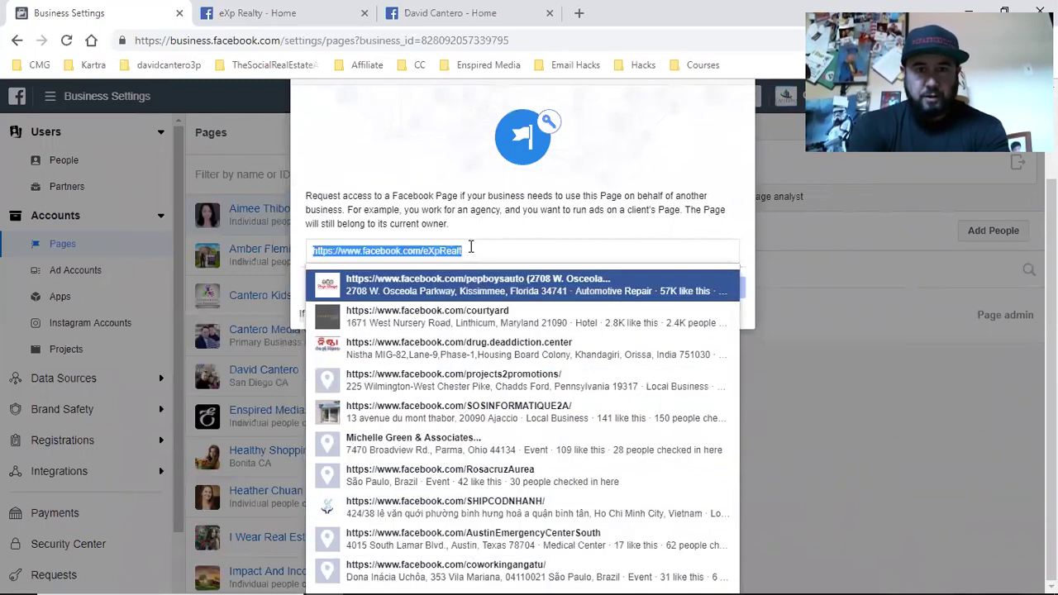
pyautogui.press('BackSpace')
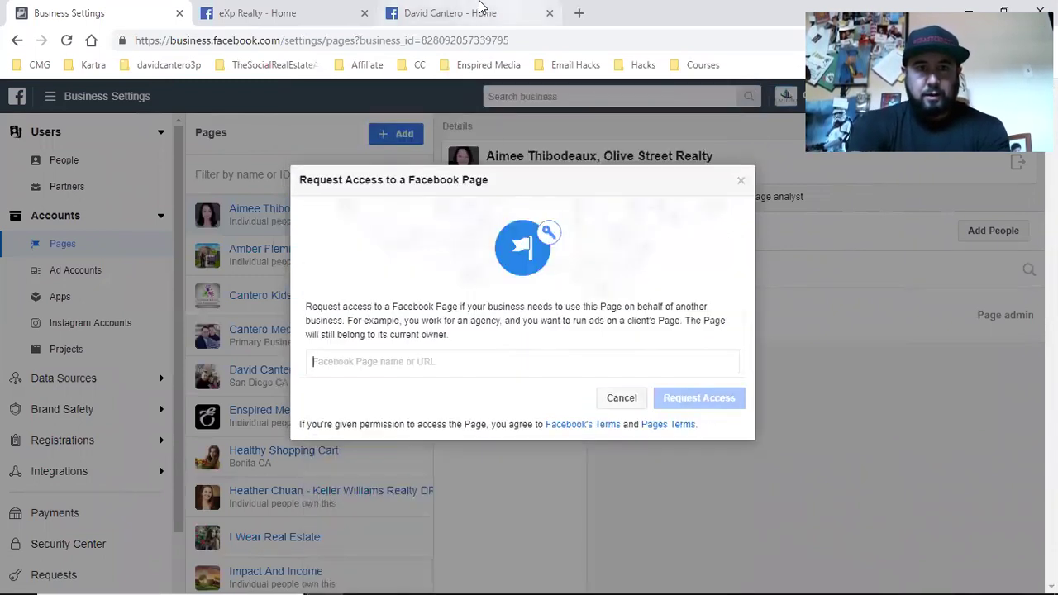
# - Go to the Facebook news feed and open the NUNEZ Jiu-Jitsu page tagged in a friend's post
pyautogui.click(318, 8)
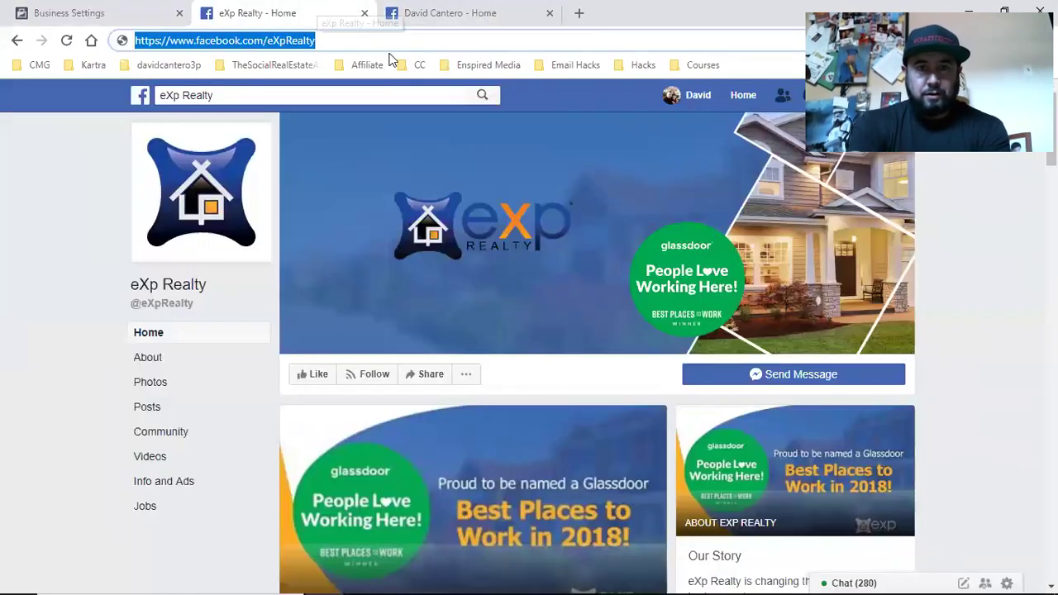
pyautogui.click(733, 96)
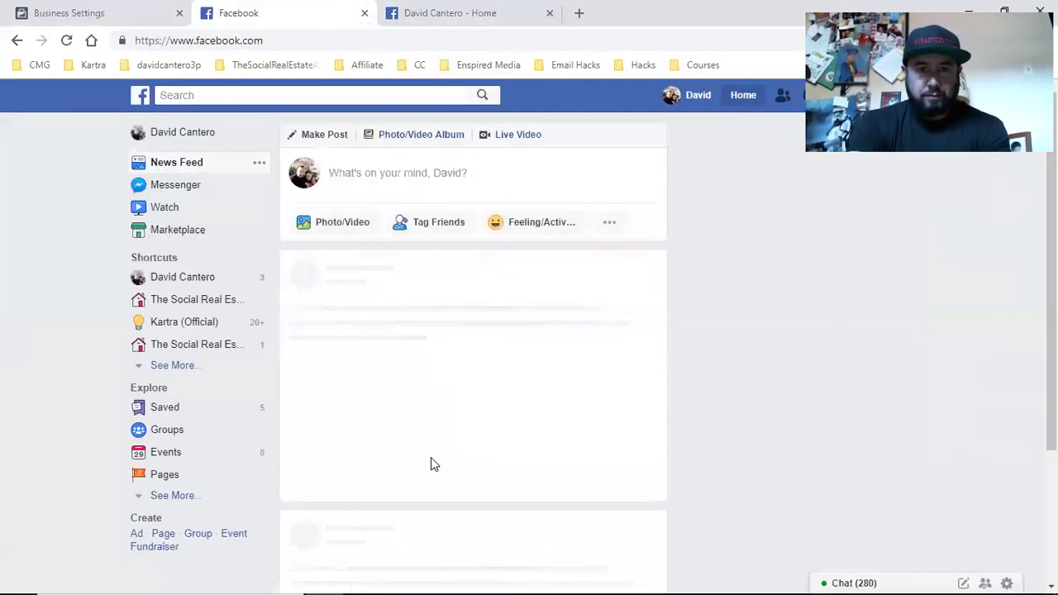
pyautogui.scroll(-9, 432, 466)
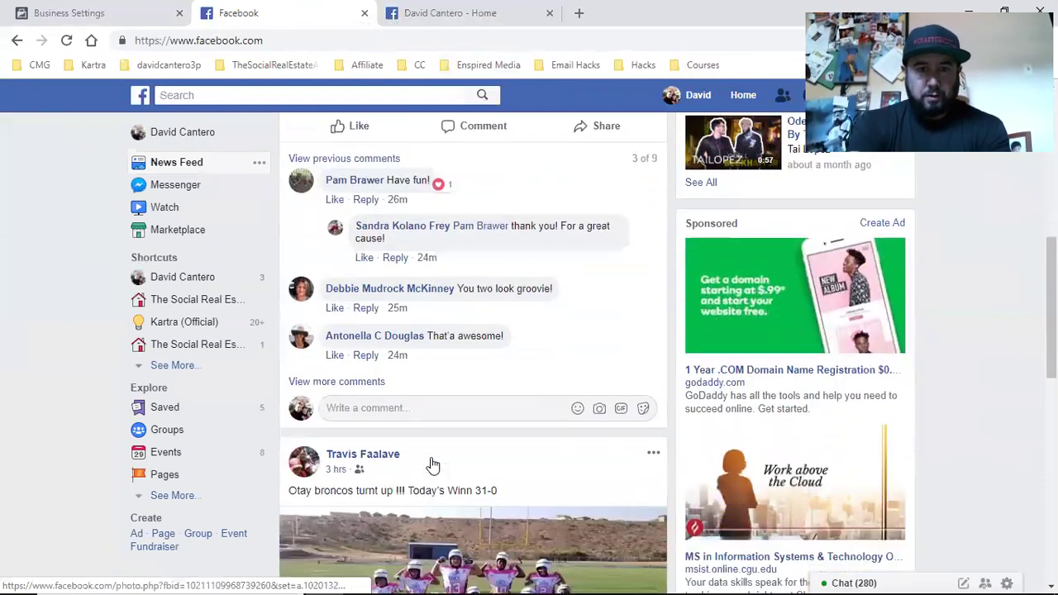
pyautogui.scroll(-5, 432, 465)
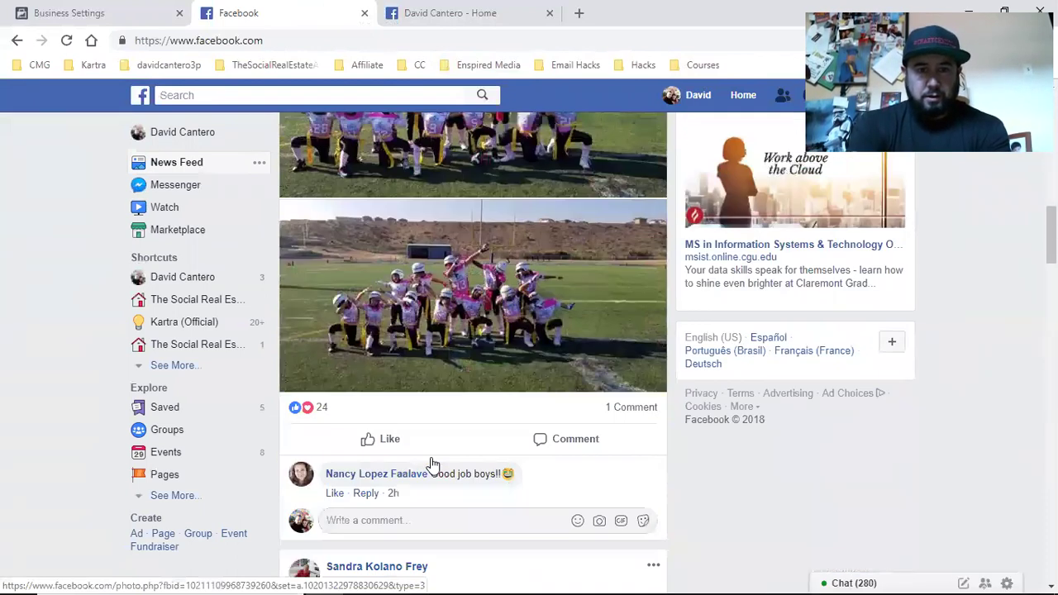
pyautogui.scroll(-3, 431, 466)
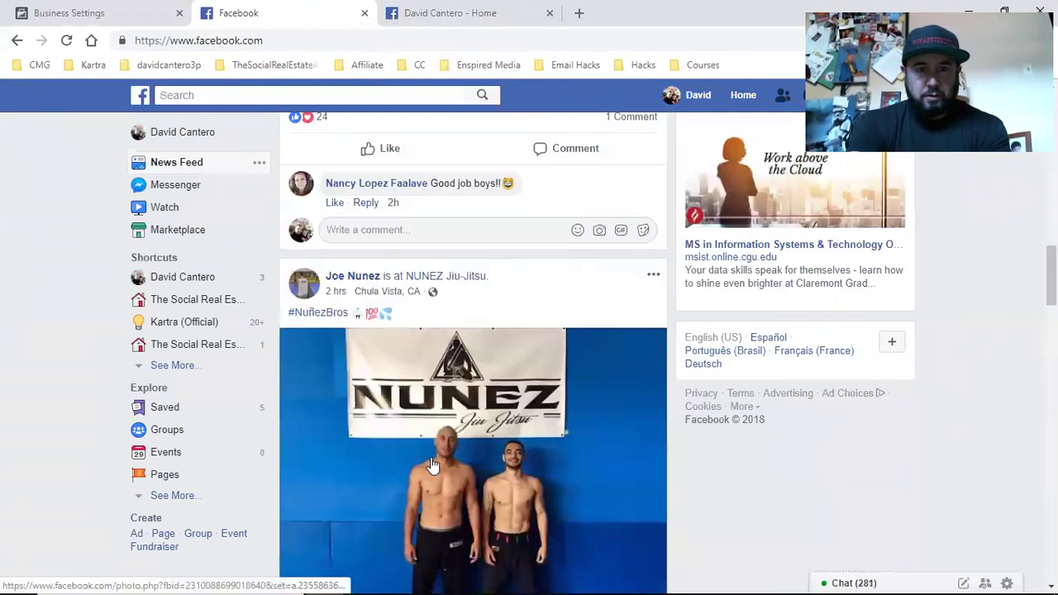
pyautogui.click(454, 277)
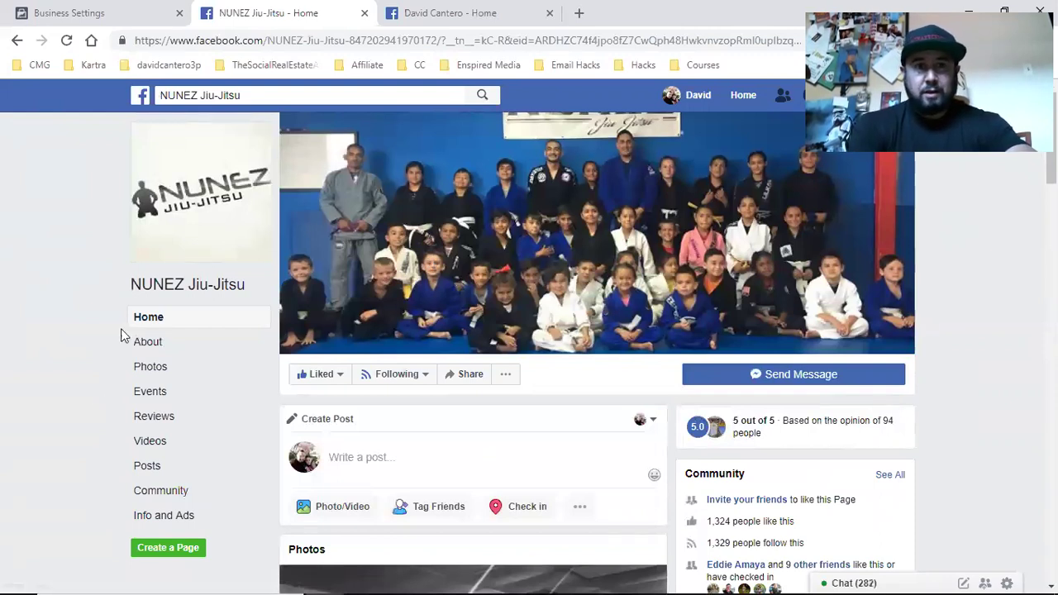
# - Copy the full address of the NUNEZ Jiu-Jitsu page
pyautogui.doubleClick(293, 43)
pyautogui.hotkey('ctrl', 'a')
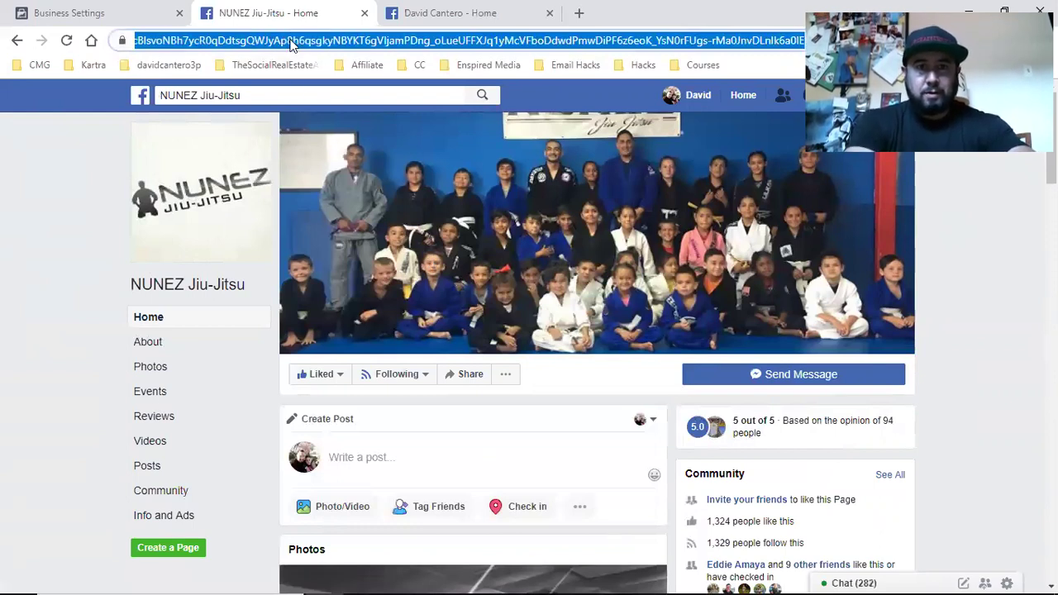
pyautogui.rightClick(290, 45)
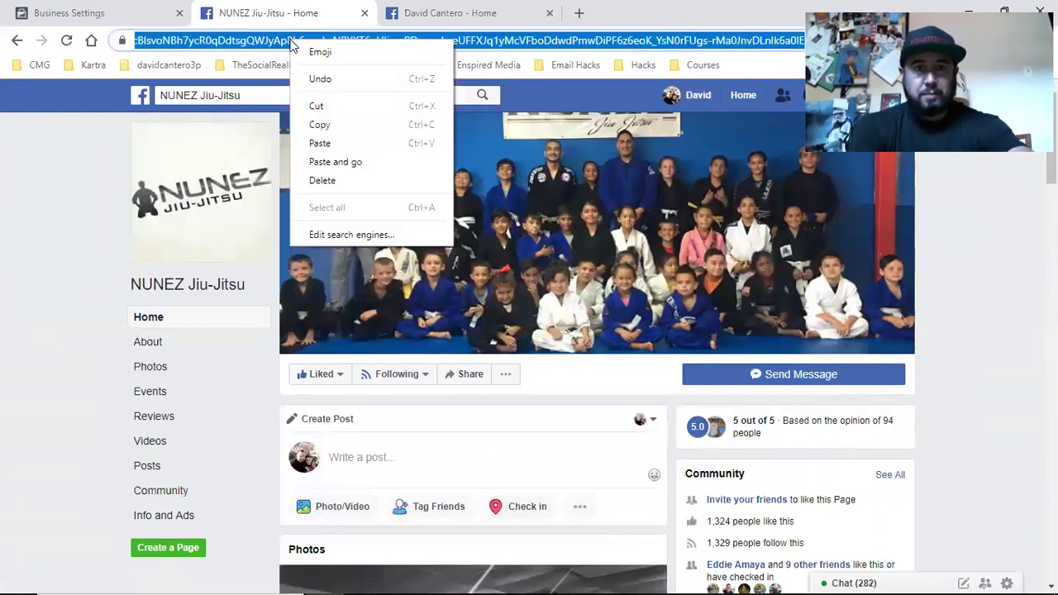
pyautogui.click(339, 131)
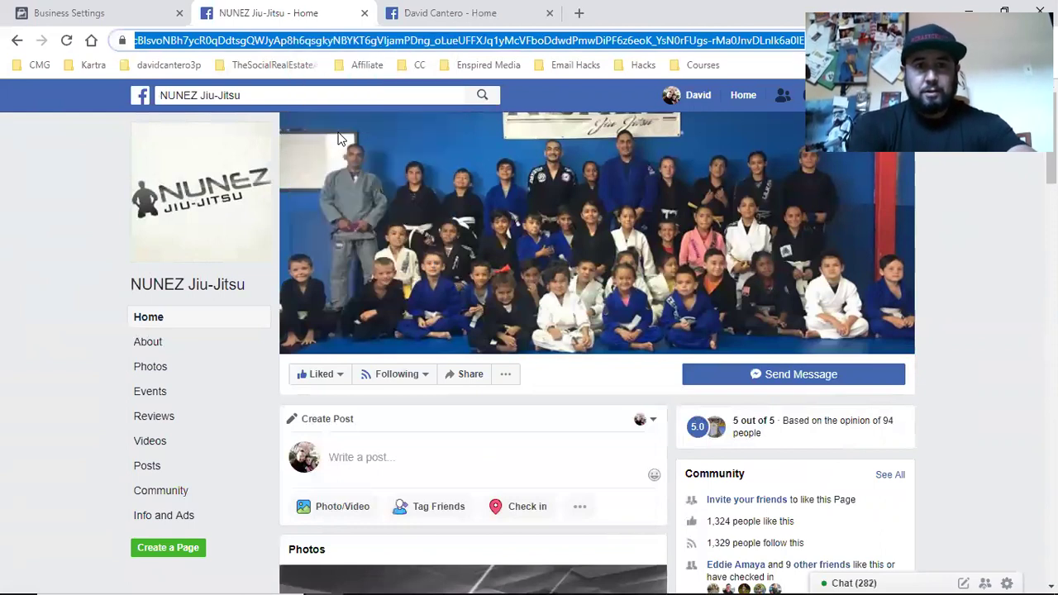
# - In Business Settings, paste the copied address into the page access request and choose the suggested NUNEZ Jiu-Jitsu page
pyautogui.click(71, 12)
pyautogui.rightClick(366, 362)
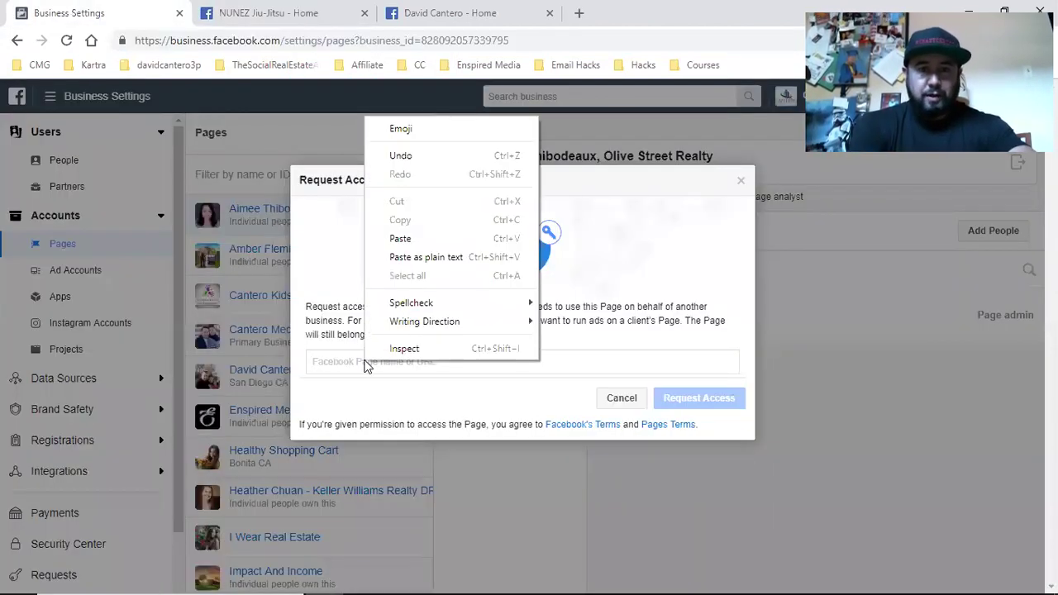
pyautogui.click(422, 239)
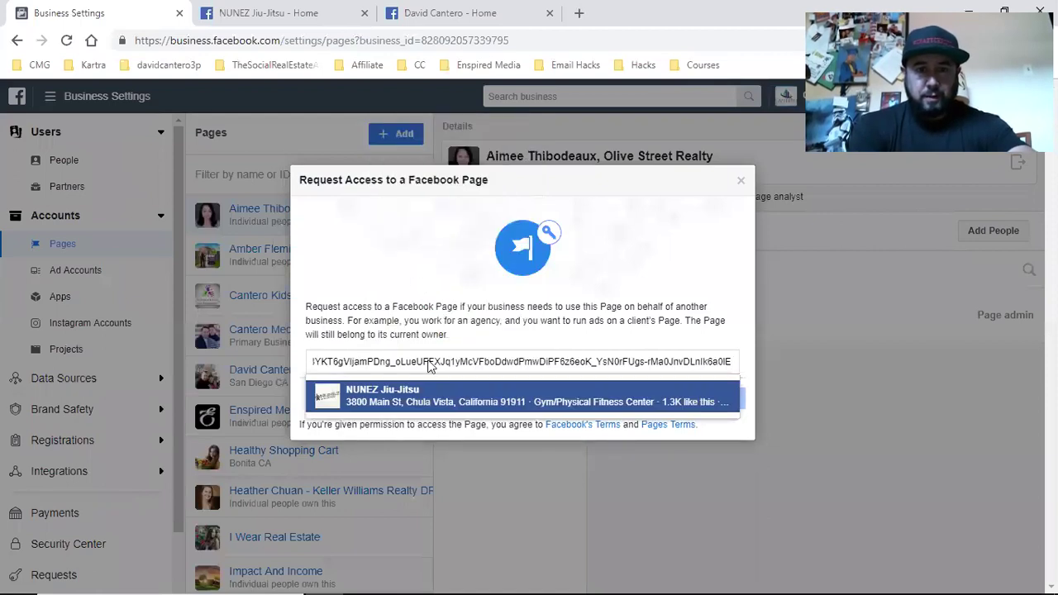
pyautogui.click(431, 403)
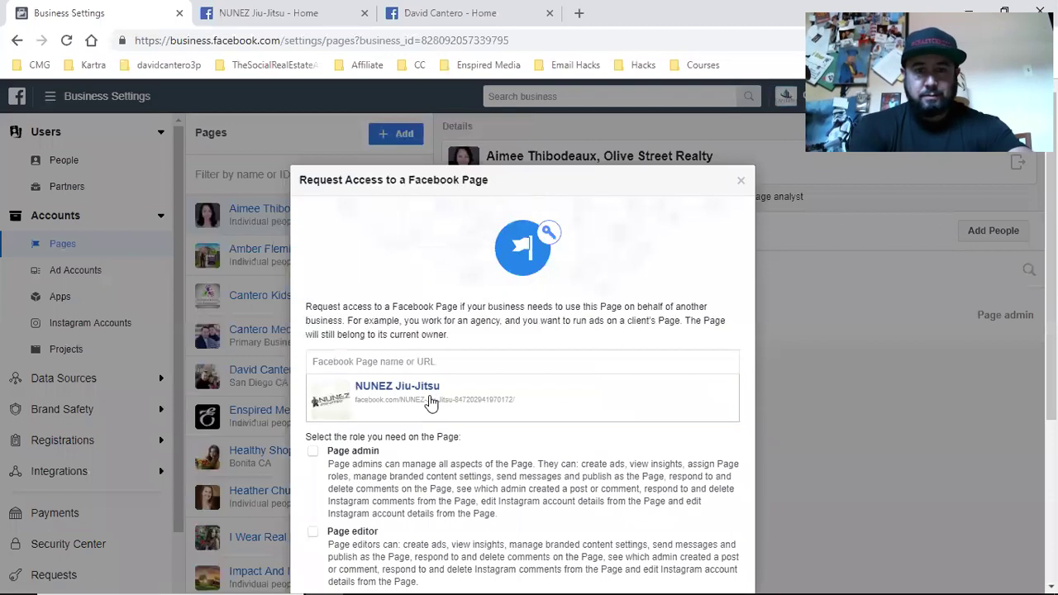
# - Request the Page admin role for NUNEZ Jiu-Jitsu, keeping the editor, moderator, advertiser and analyst roles included
pyautogui.click(314, 452)
pyautogui.scroll(-3, 442, 483)
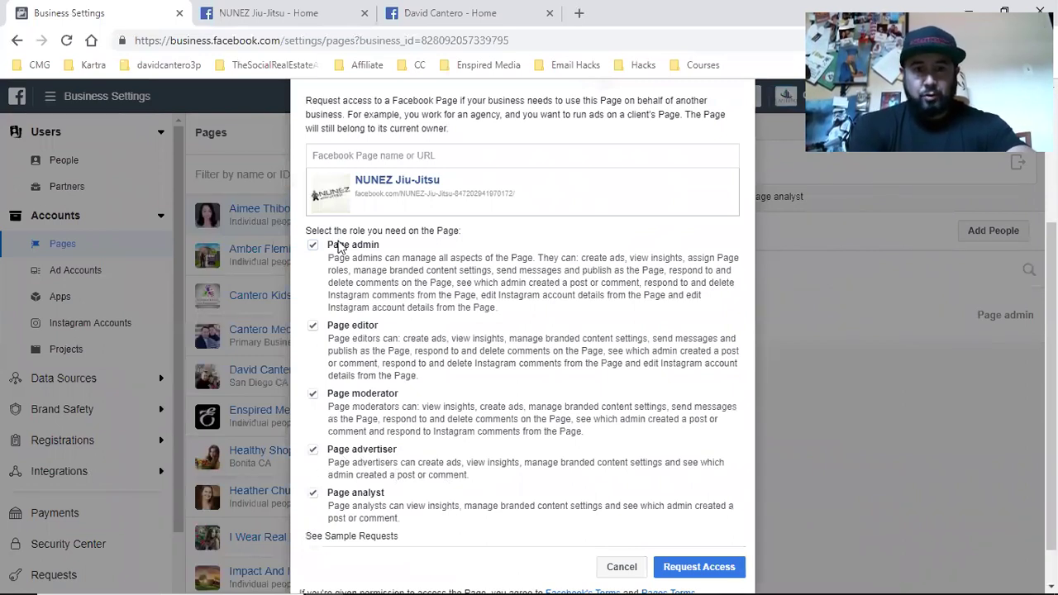
pyautogui.click(312, 248)
pyautogui.click(312, 247)
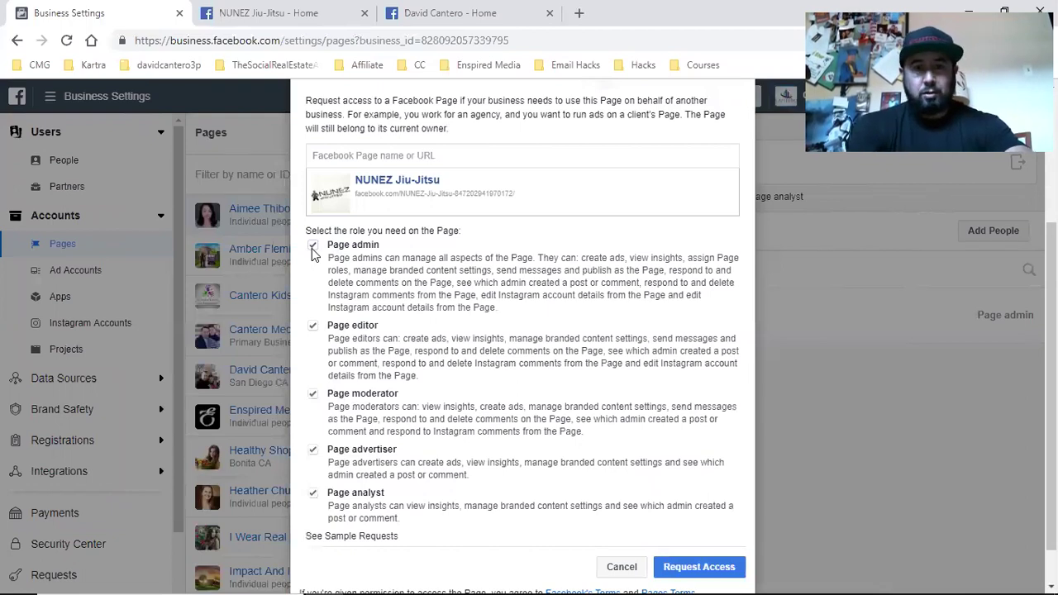
pyautogui.scroll(-1, 529, 331)
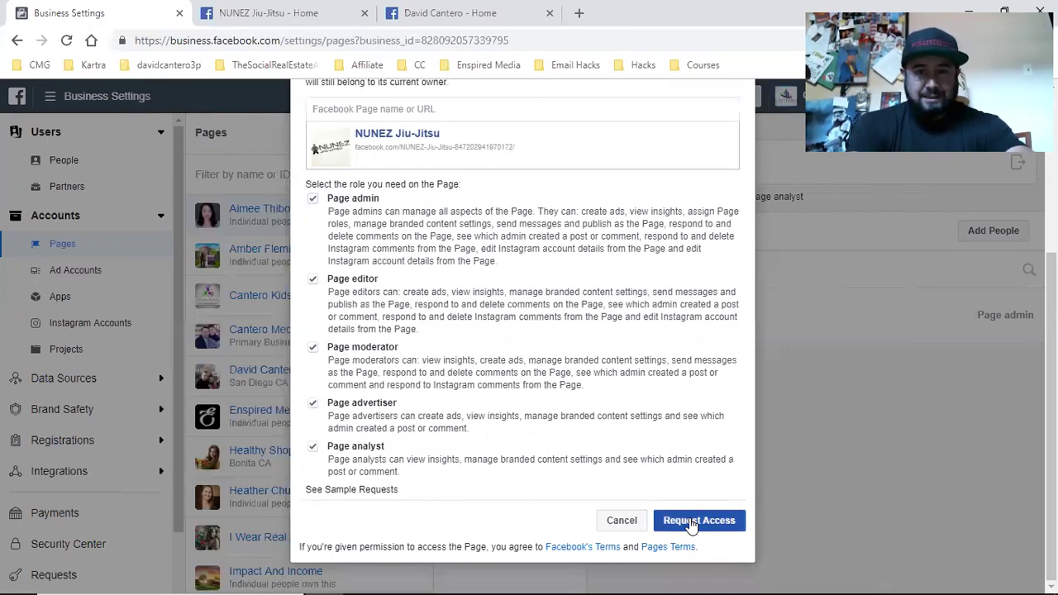
pyautogui.click(303, 12)
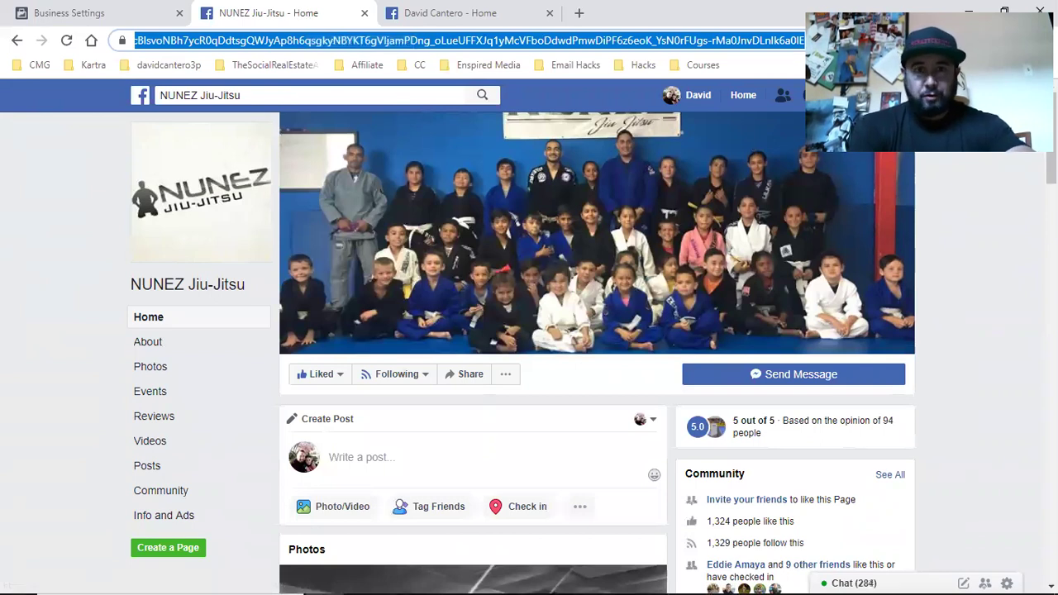
pyautogui.click(138, 7)
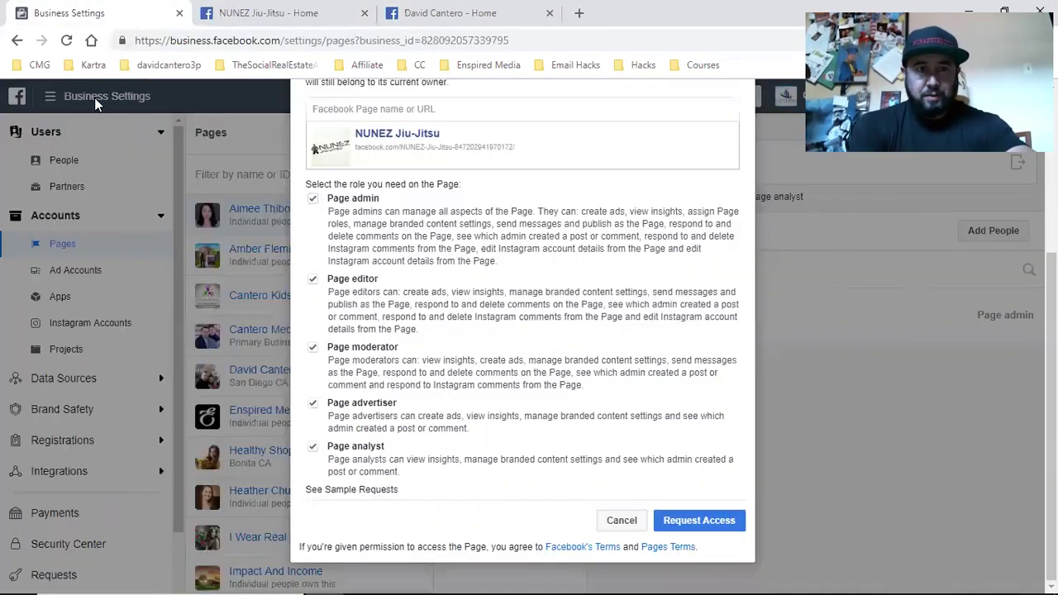
pyautogui.click(219, 8)
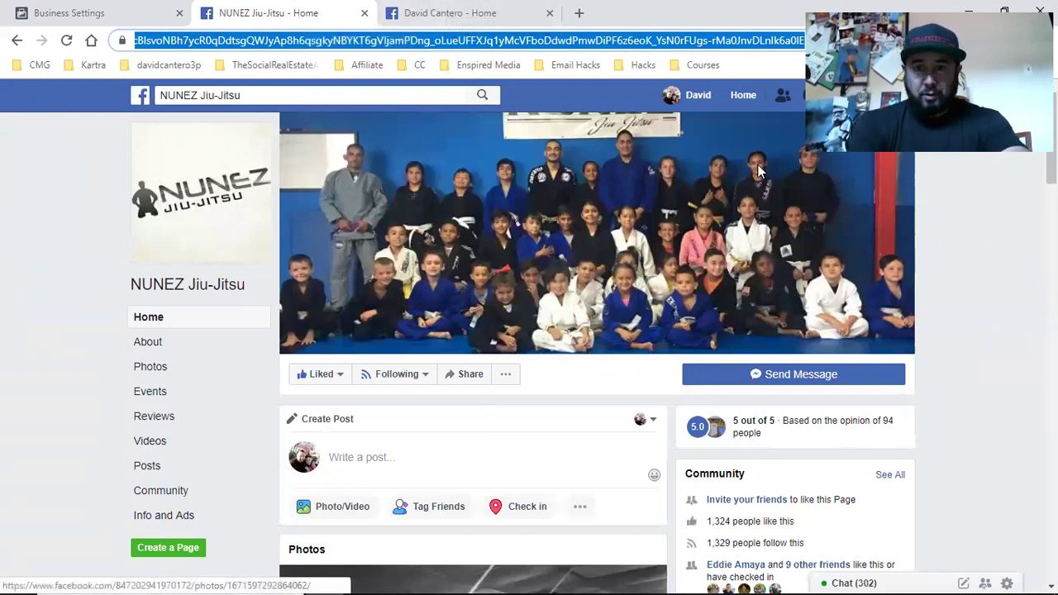
# - Open the Page Roles settings of the davidcantero3p page and review the role assignment, page owner and existing roles sections
pyautogui.click(423, 6)
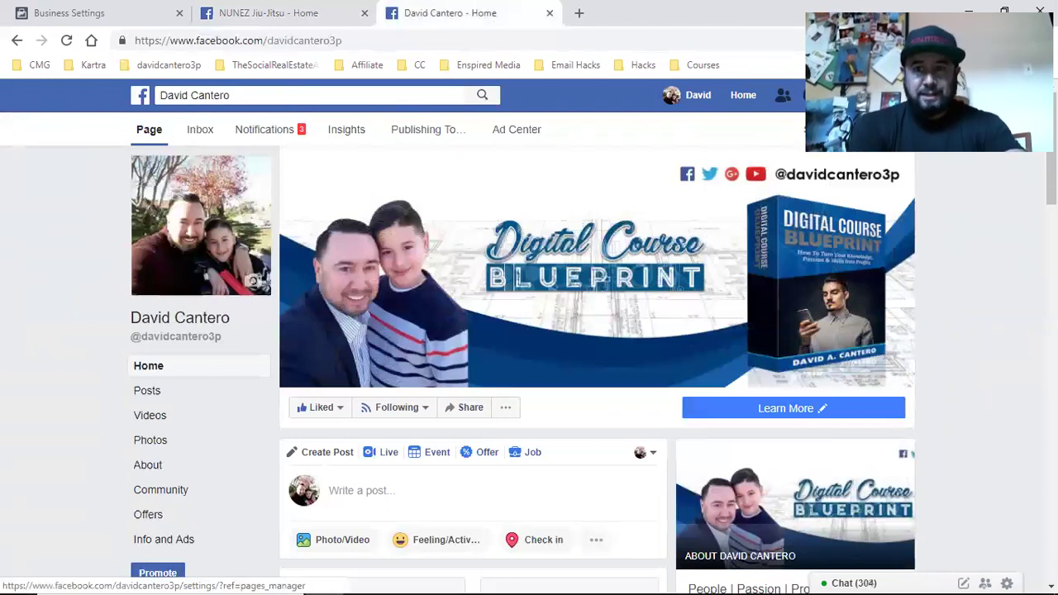
pyautogui.click(815, 129)
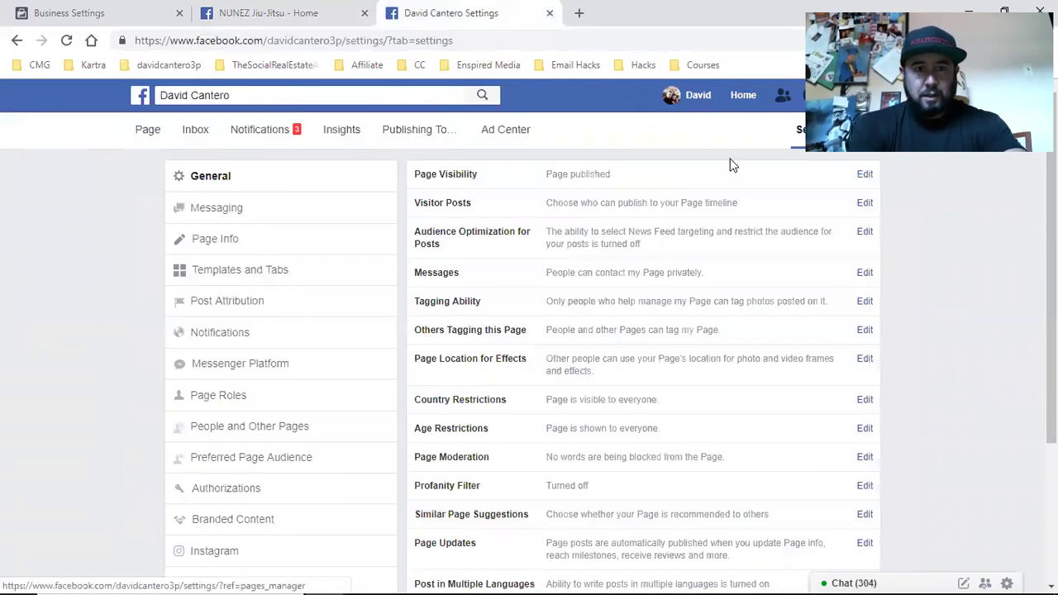
pyautogui.click(232, 401)
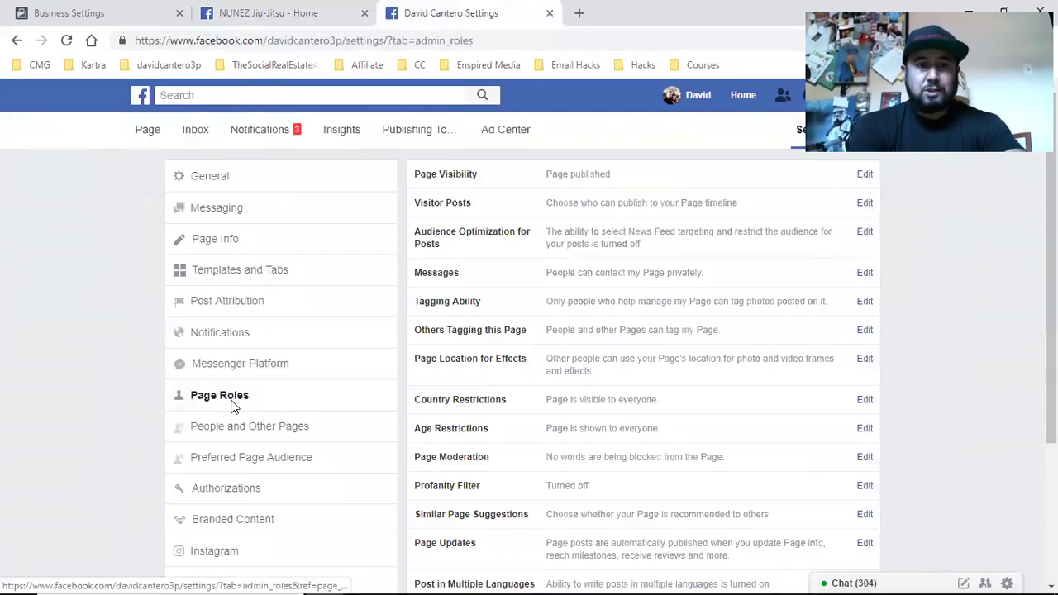
pyautogui.scroll(-3, 707, 398)
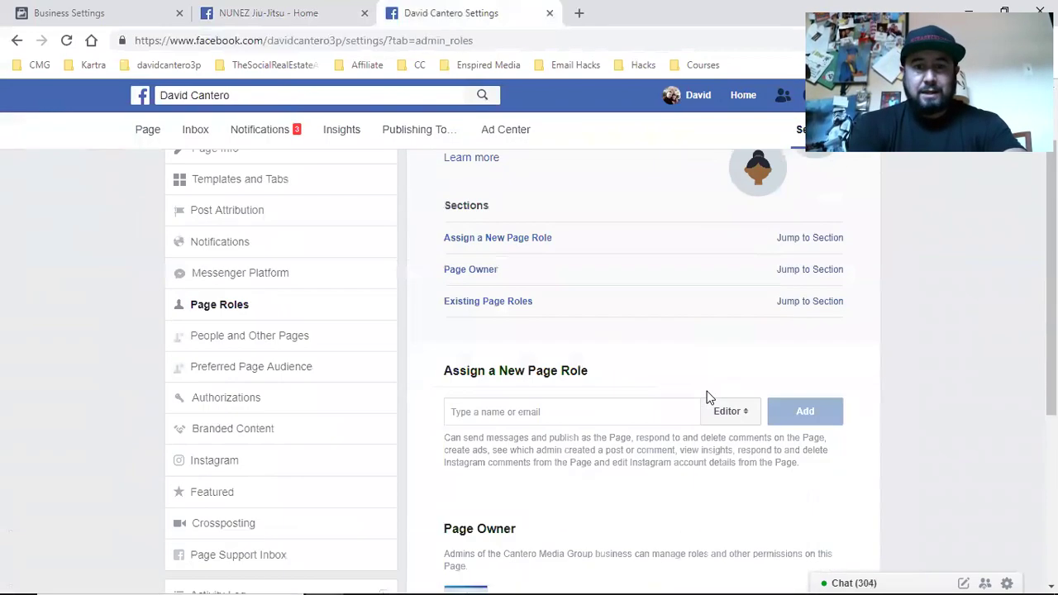
pyautogui.scroll(-1, 707, 397)
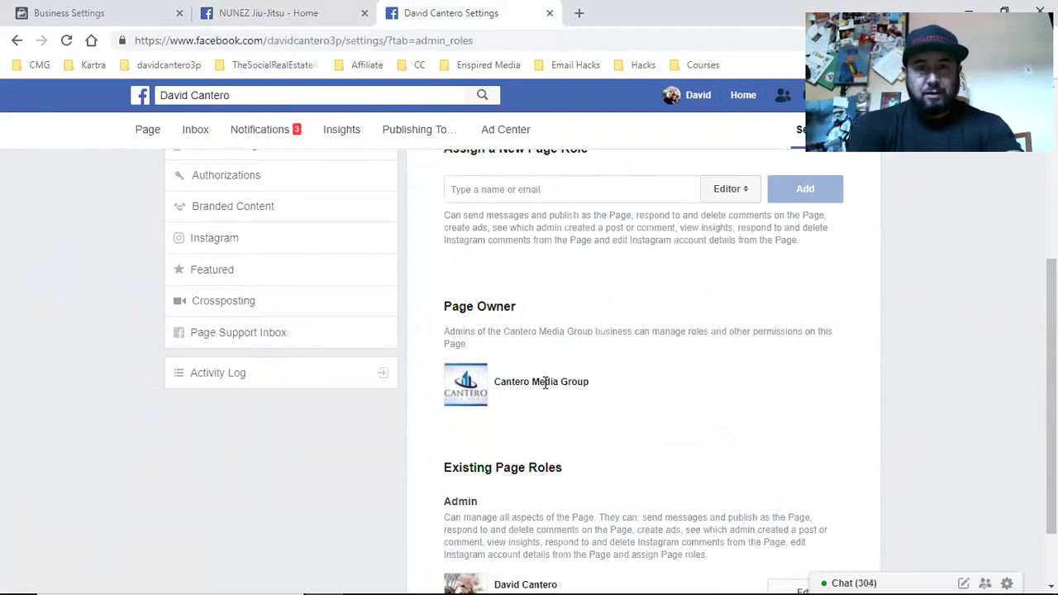
# - Return to Business Settings and cancel the access request for the NUNEZ Jiu-Jitsu page
pyautogui.click(79, 12)
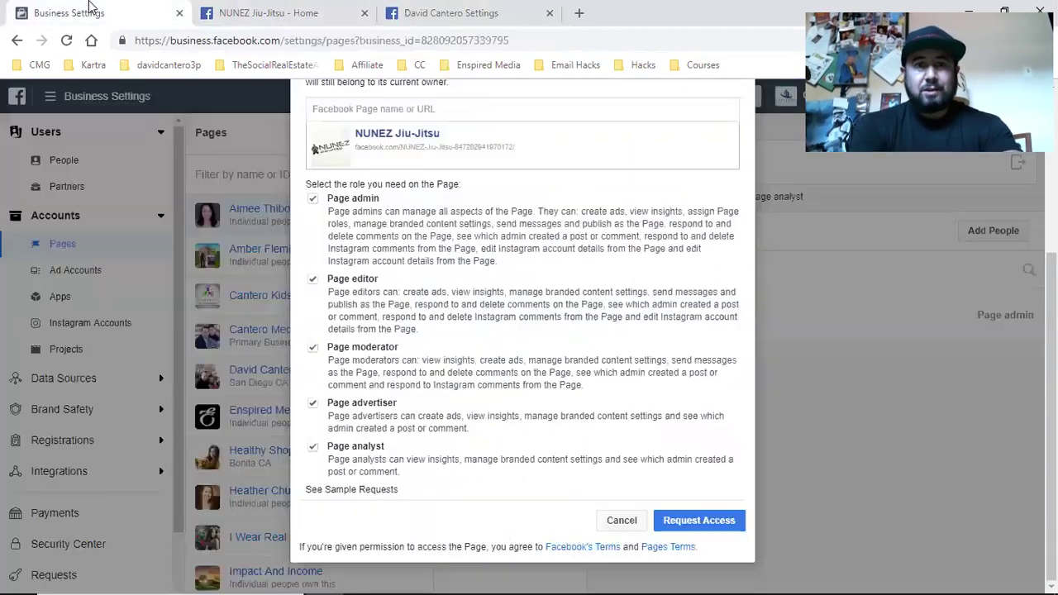
pyautogui.click(622, 520)
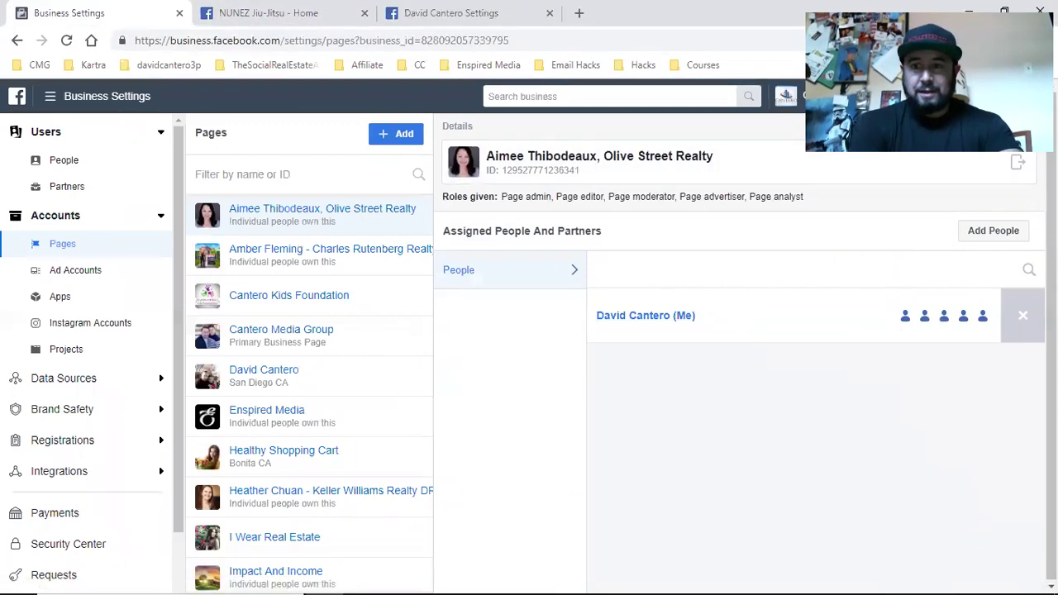
# - Remove the person assigned to the Olive Street Realty page, confirm the removal, and reload Business Settings
pyautogui.click(1023, 315)
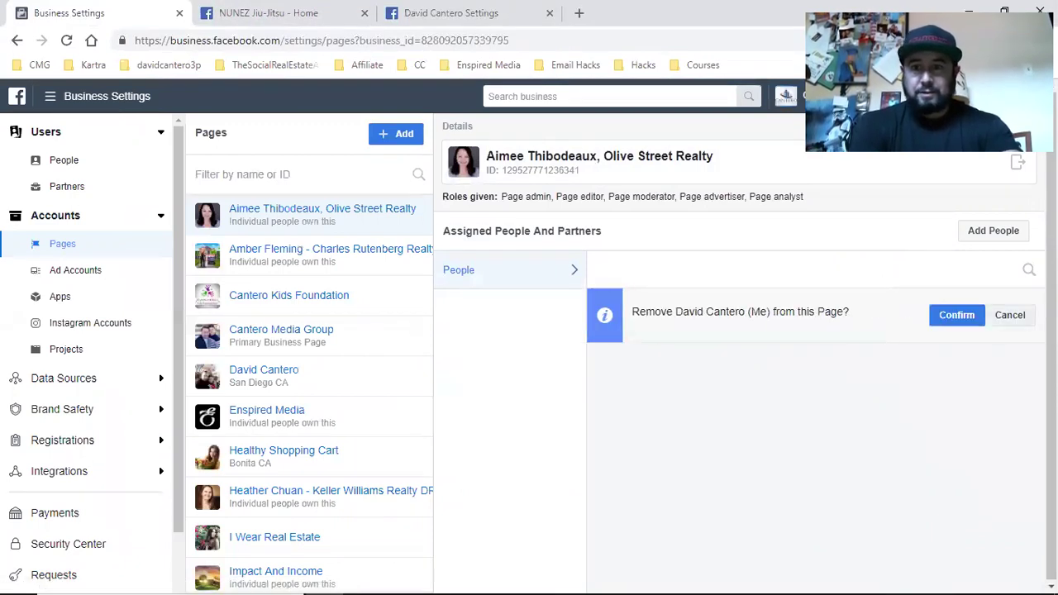
pyautogui.click(958, 315)
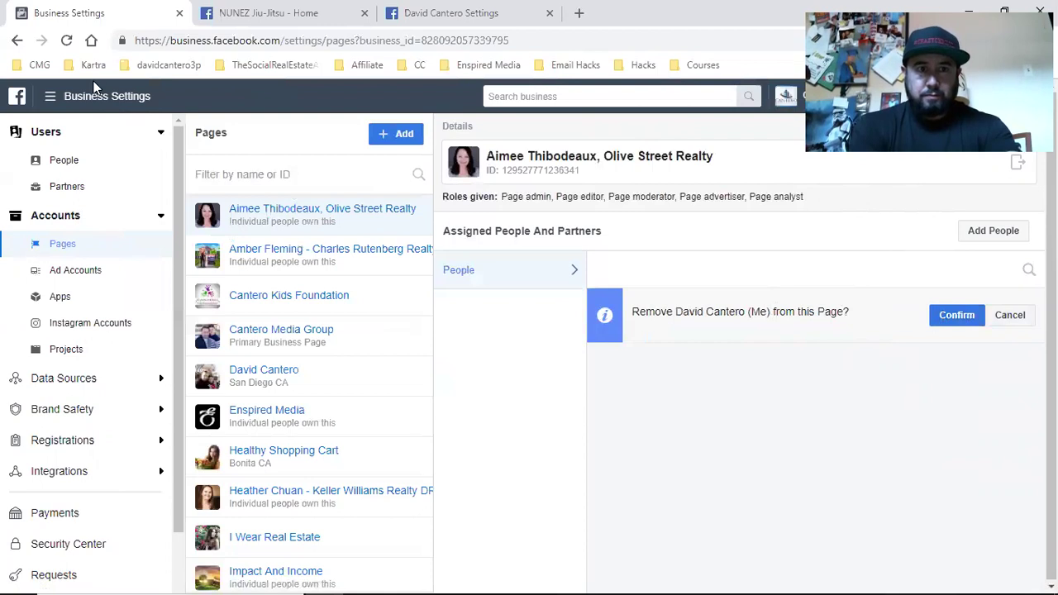
pyautogui.click(66, 41)
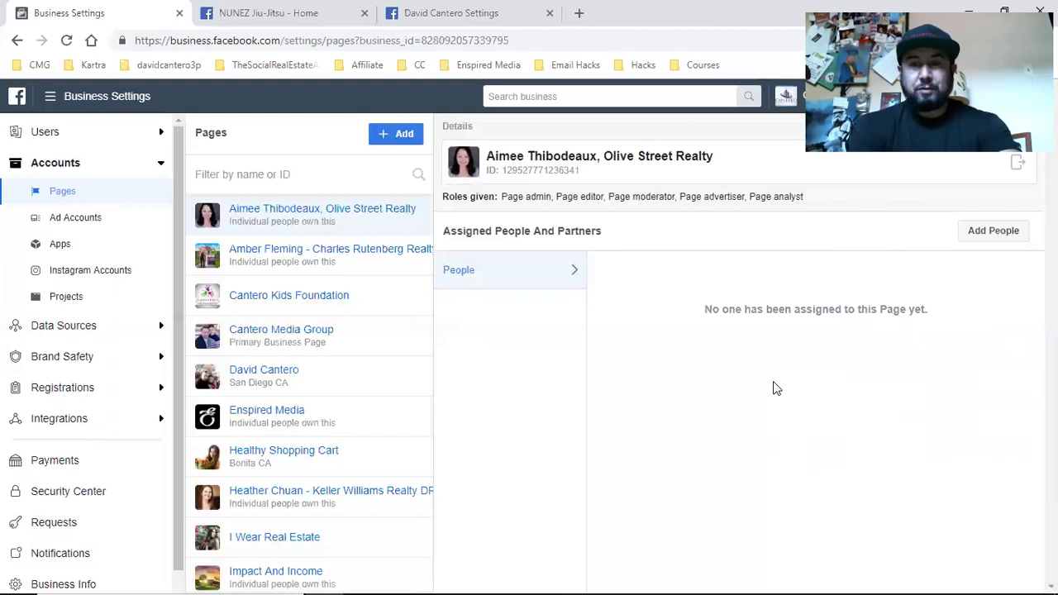
# - Examine the roles given to the business on the Olive Street Realty page
pyautogui.tripleClick(529, 196)
pyautogui.click(542, 197)
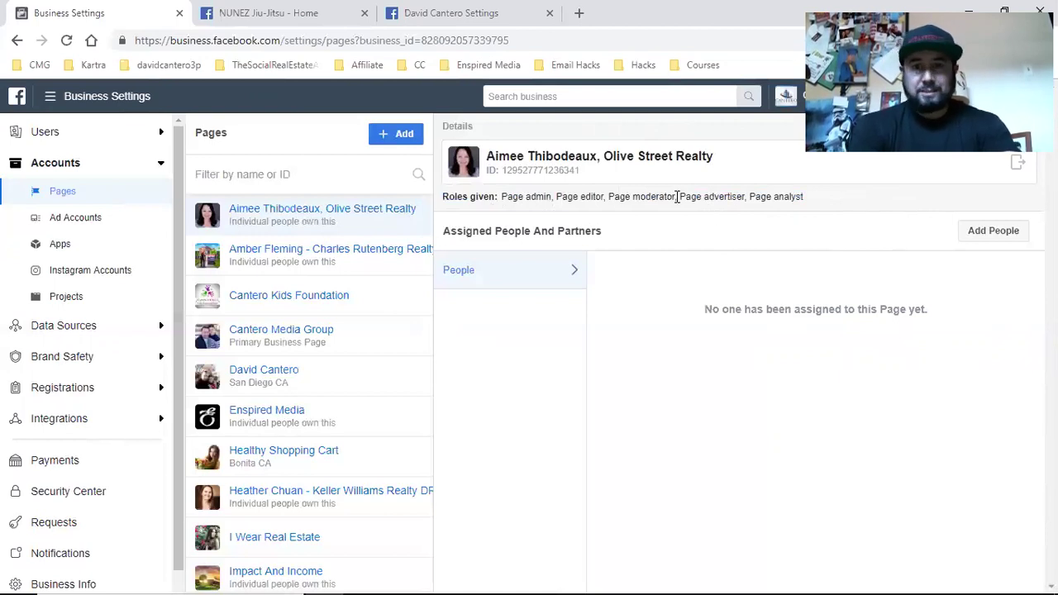
pyautogui.tripleClick(573, 198)
pyautogui.click(650, 223)
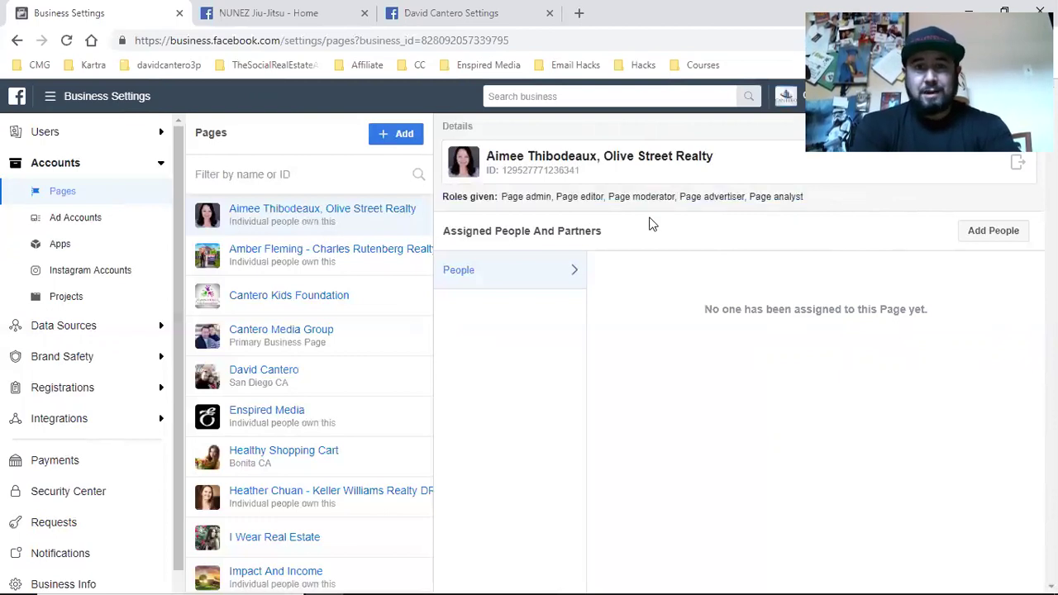
# - Assign the only listed person to the Olive Street Realty page with the Page admin role and save the changes
pyautogui.click(997, 235)
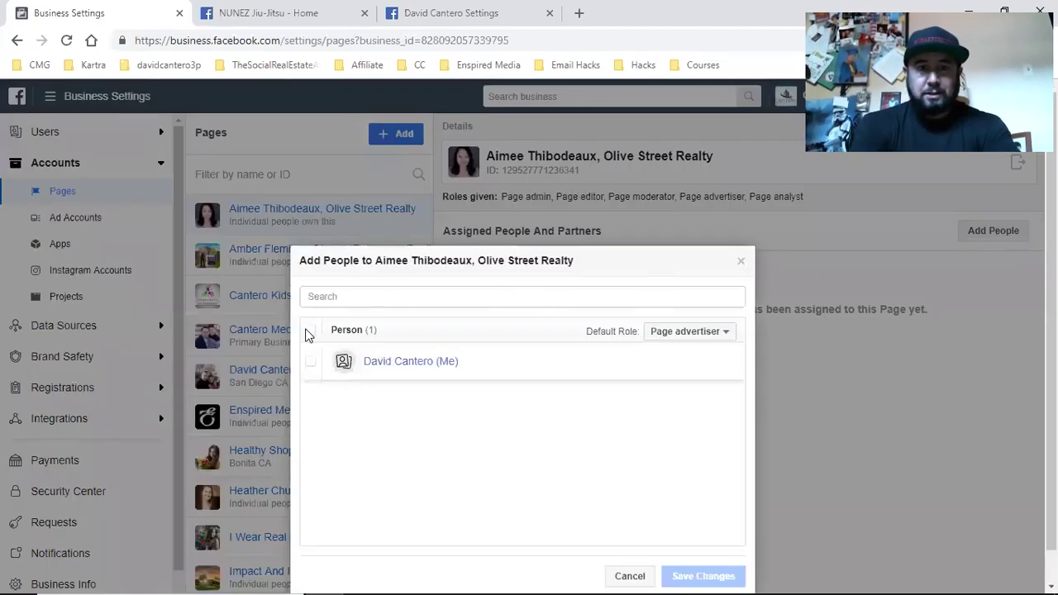
pyautogui.click(311, 331)
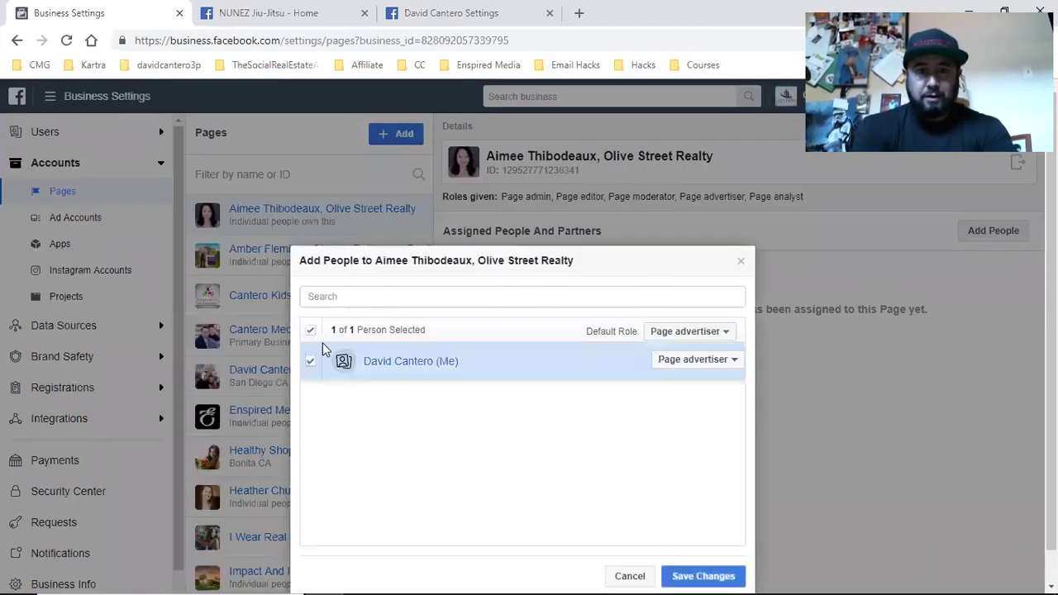
pyautogui.click(692, 333)
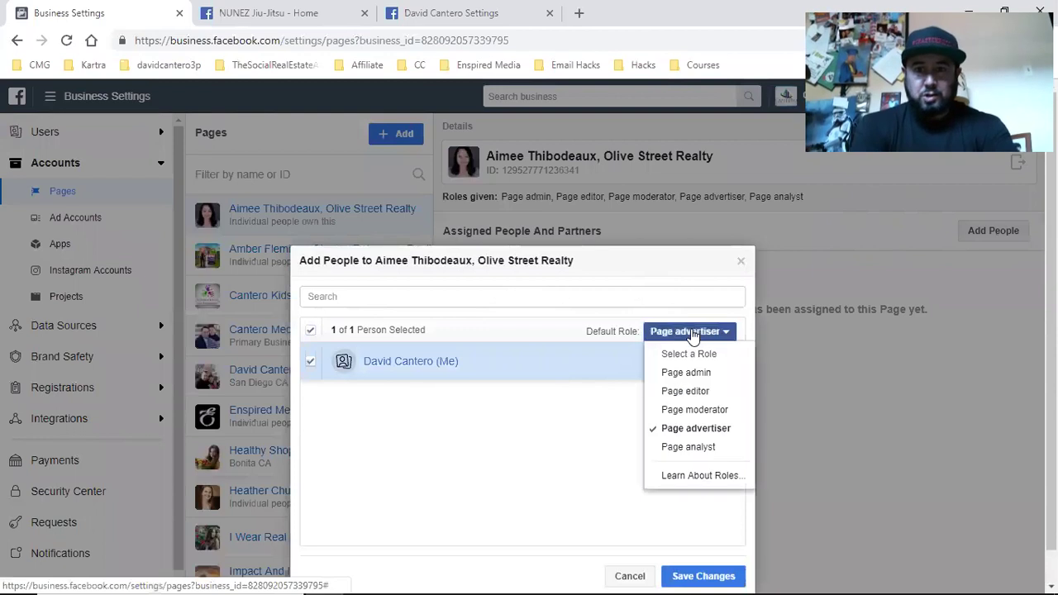
pyautogui.click(701, 372)
pyautogui.click(710, 364)
pyautogui.click(719, 401)
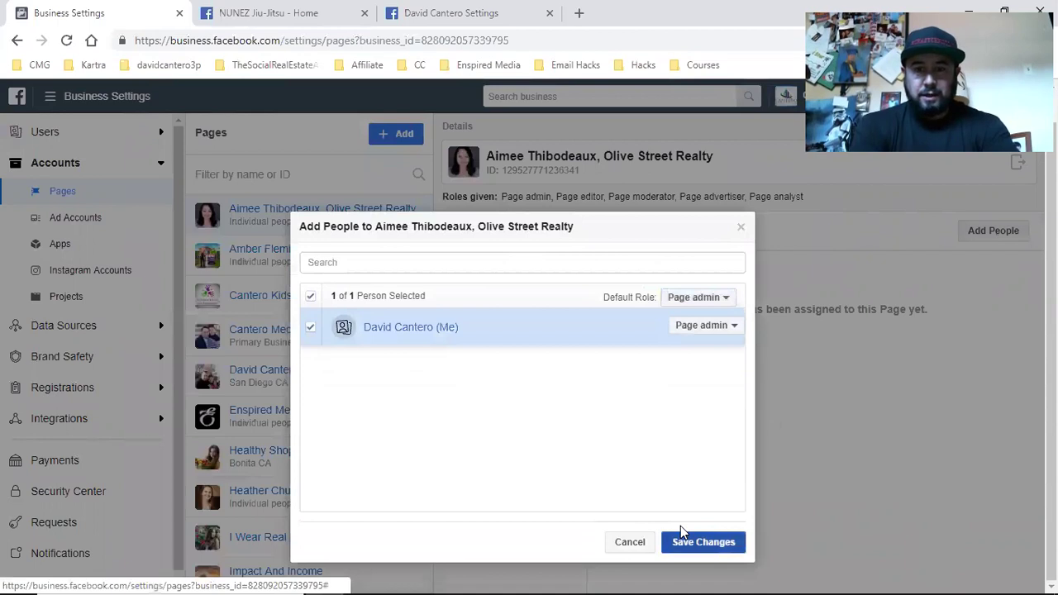
pyautogui.click(680, 528)
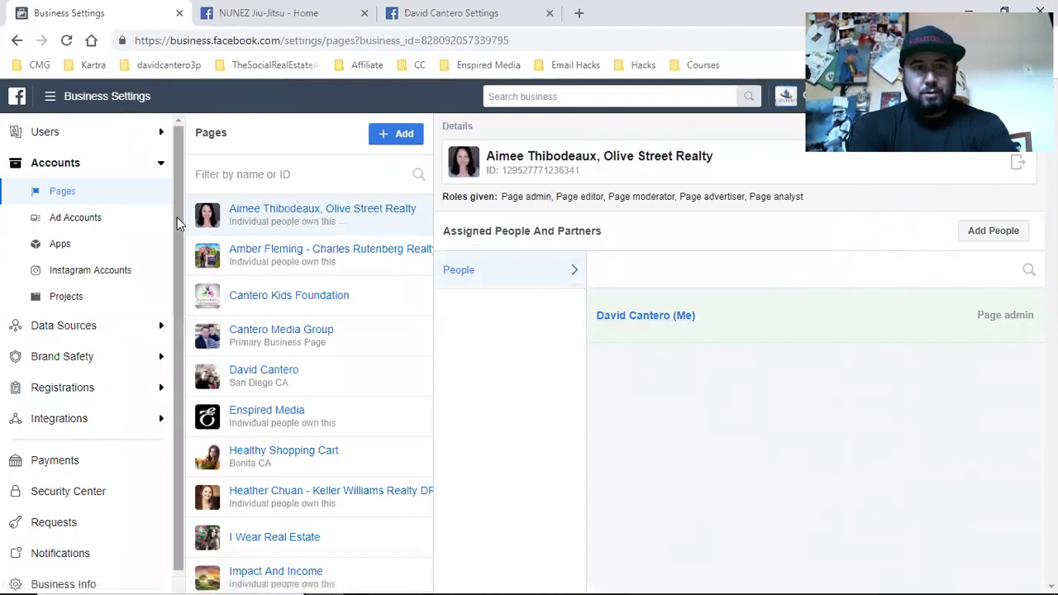
# - Switch to Ads Manager, create a new campaign with the Engagement objective, and continue to its ad set
pyautogui.click(50, 106)
pyautogui.click(42, 203)
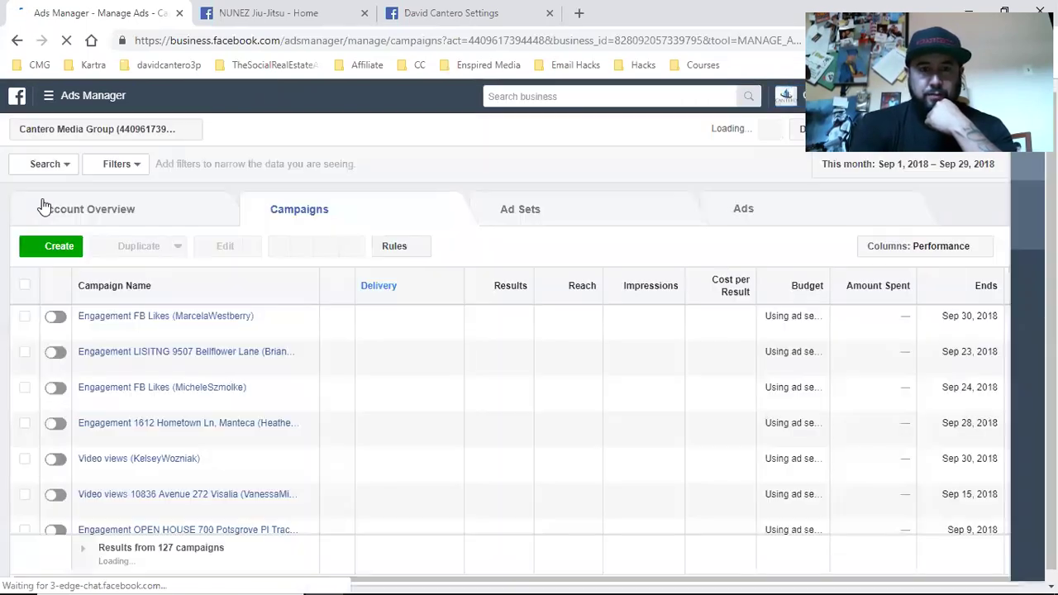
pyautogui.click(53, 253)
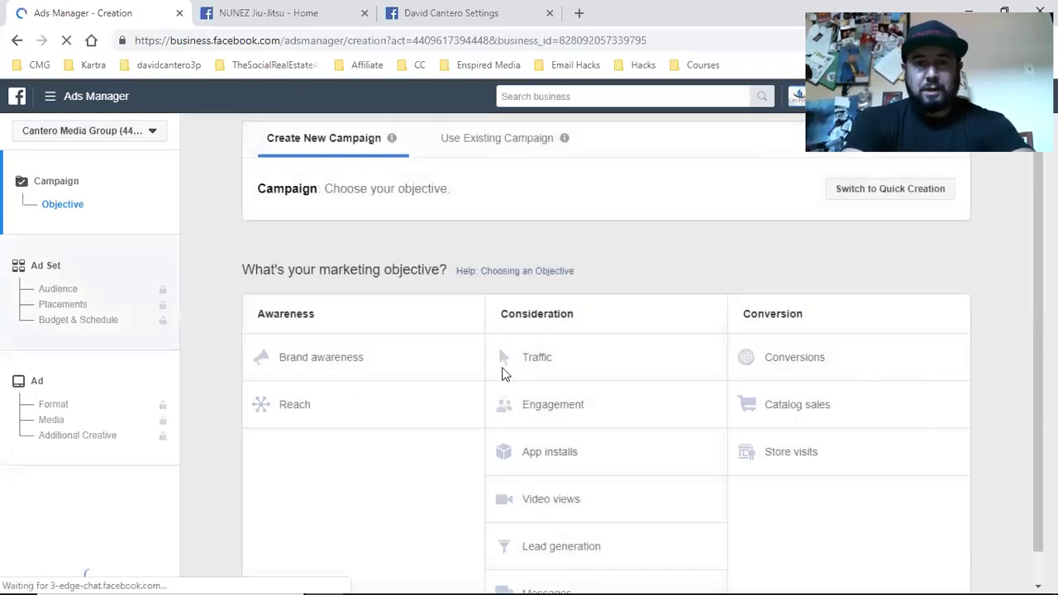
pyautogui.click(577, 416)
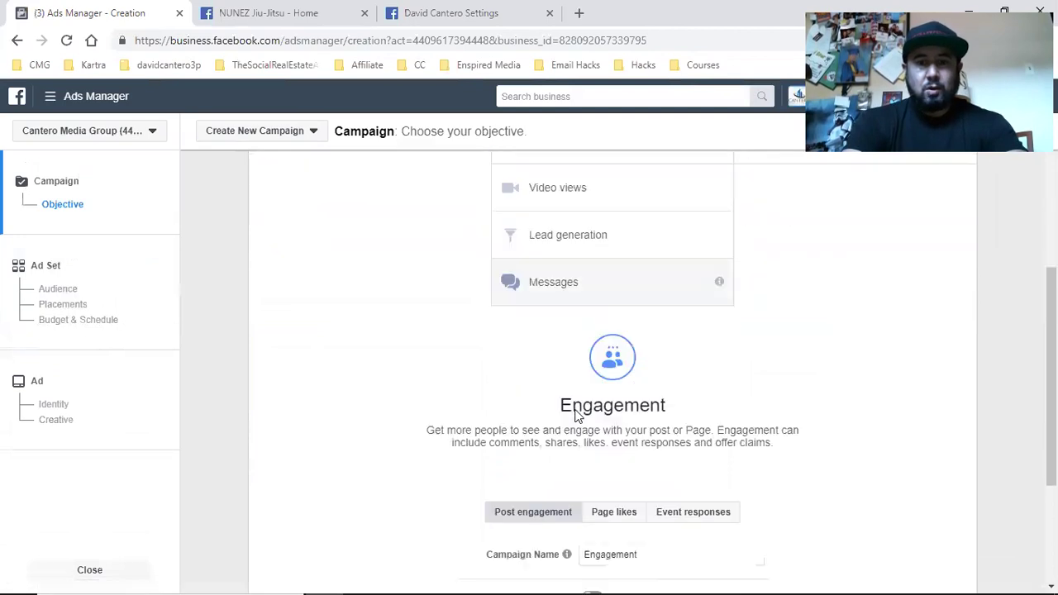
pyautogui.click(608, 484)
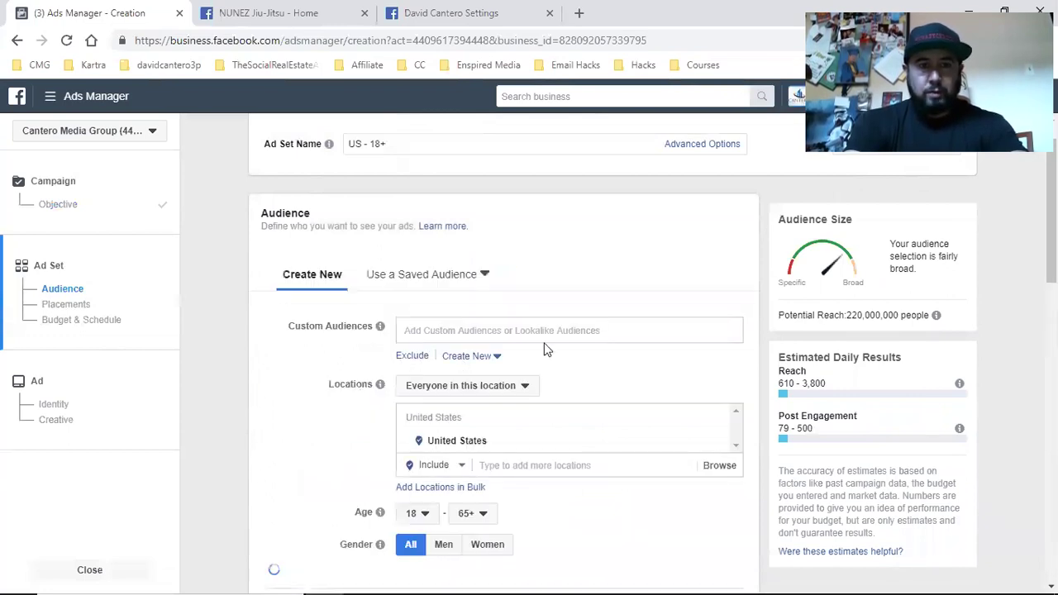
# - Review the ad set's audience, budget and schedule, keep the default settings, and continue to the ad setup
pyautogui.scroll(-4, 538, 343)
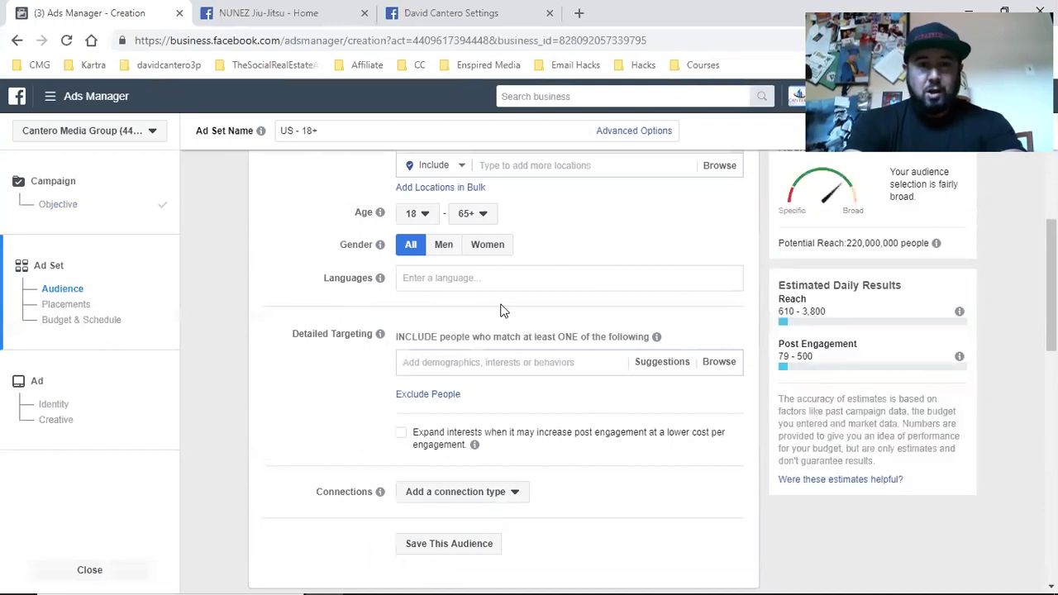
pyautogui.scroll(4, 503, 310)
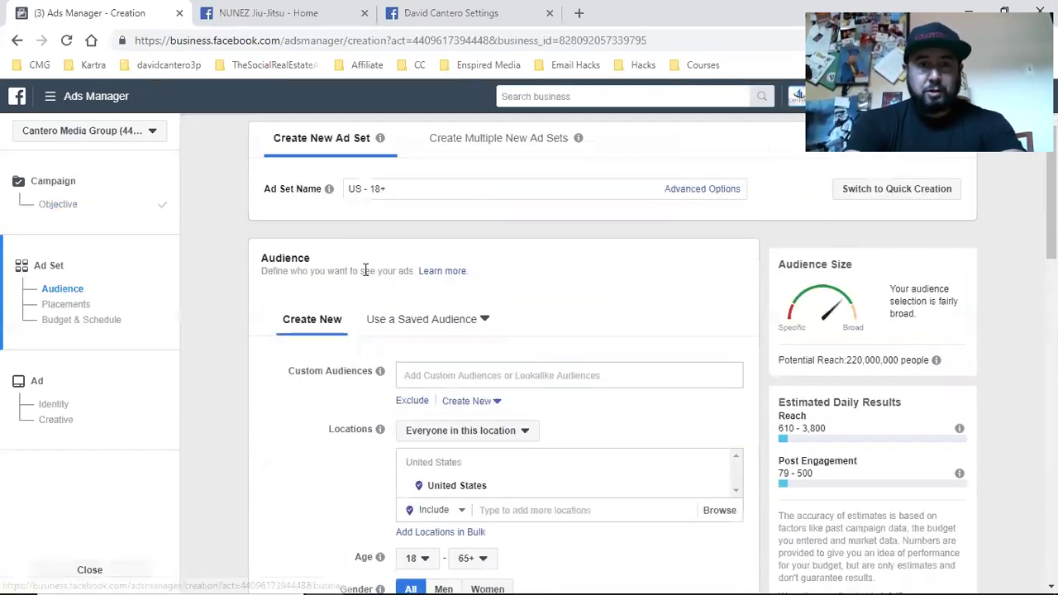
pyautogui.scroll(-1, 489, 287)
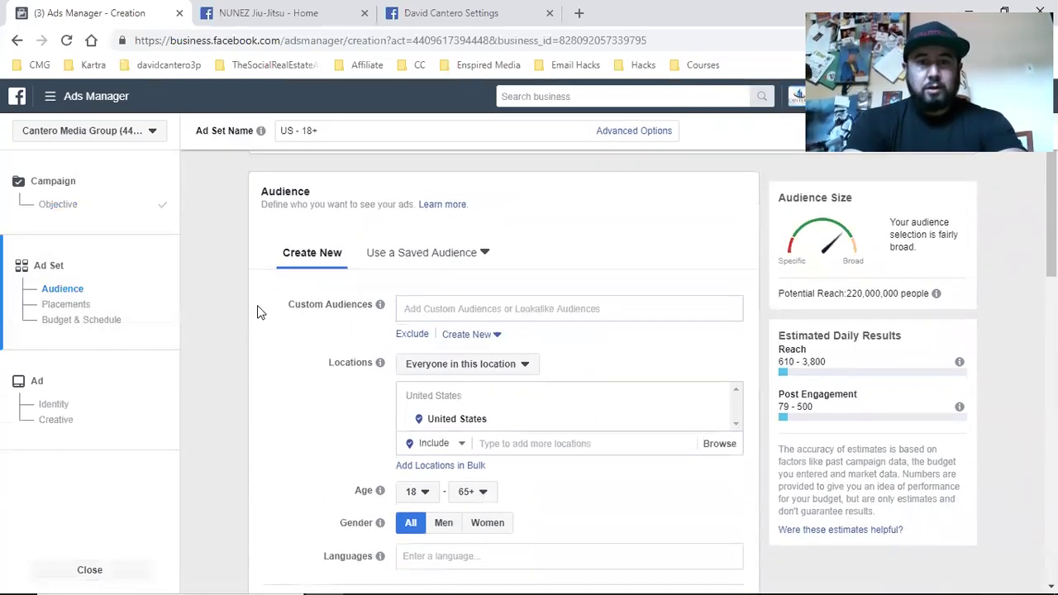
pyautogui.scroll(-7, 257, 312)
pyautogui.scroll(-7, 257, 312)
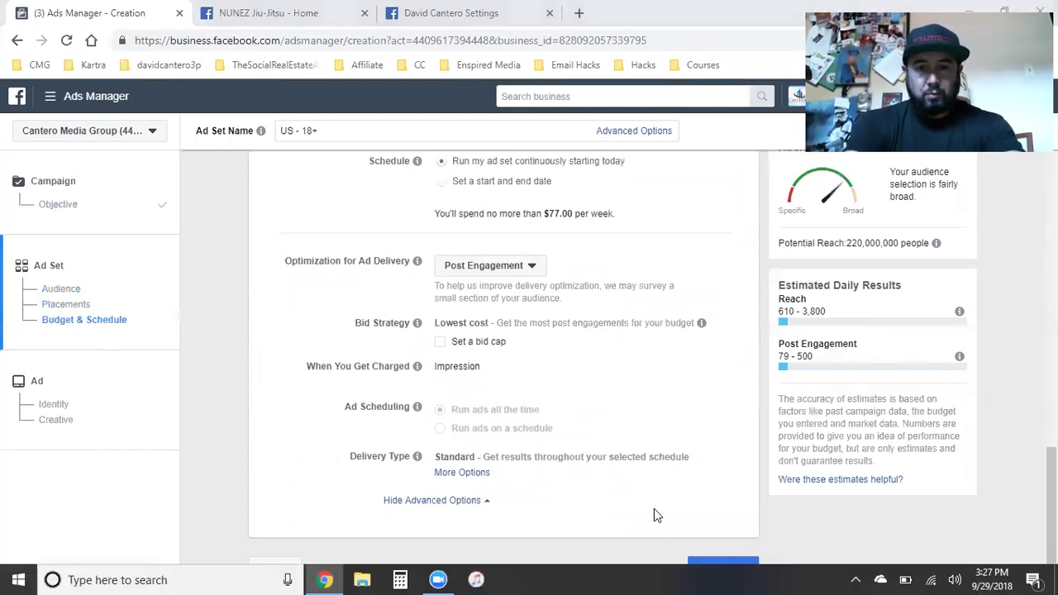
pyautogui.click(724, 566)
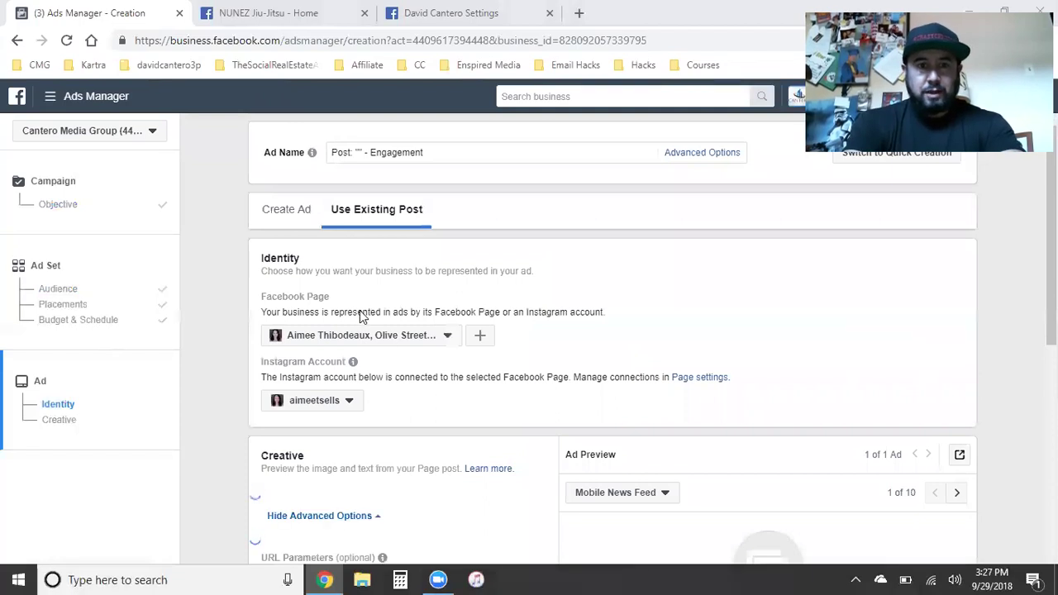
# - Examine which Facebook Pages can represent the ad, keeping the Olive Street Realty page, and look over the ad's creative settings
pyautogui.doubleClick(272, 256)
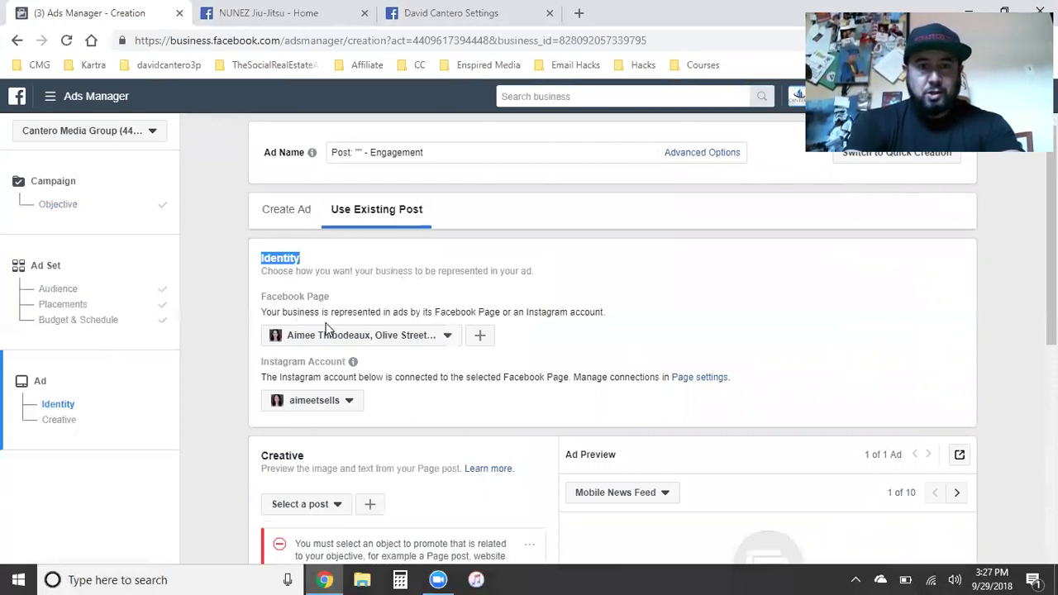
pyautogui.click(399, 340)
pyautogui.scroll(-1, 403, 507)
pyautogui.scroll(-3, 405, 517)
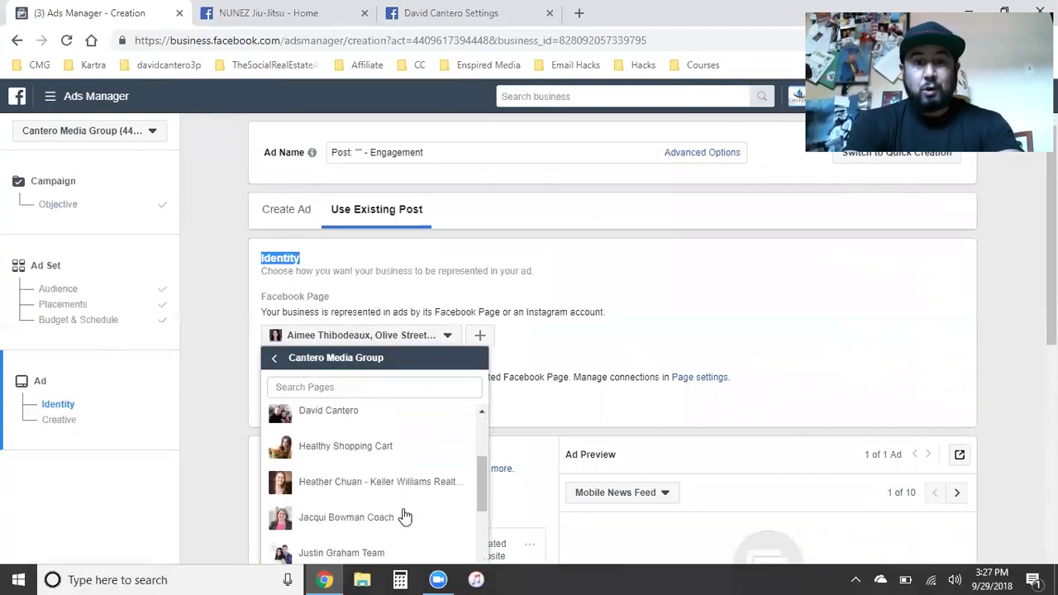
pyautogui.scroll(4, 403, 516)
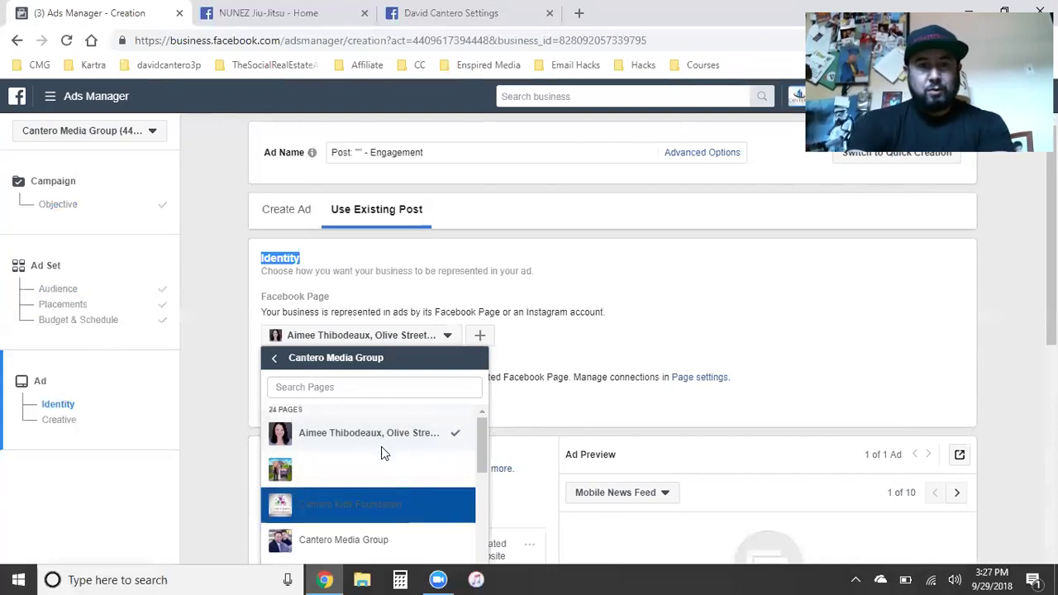
pyautogui.click(741, 328)
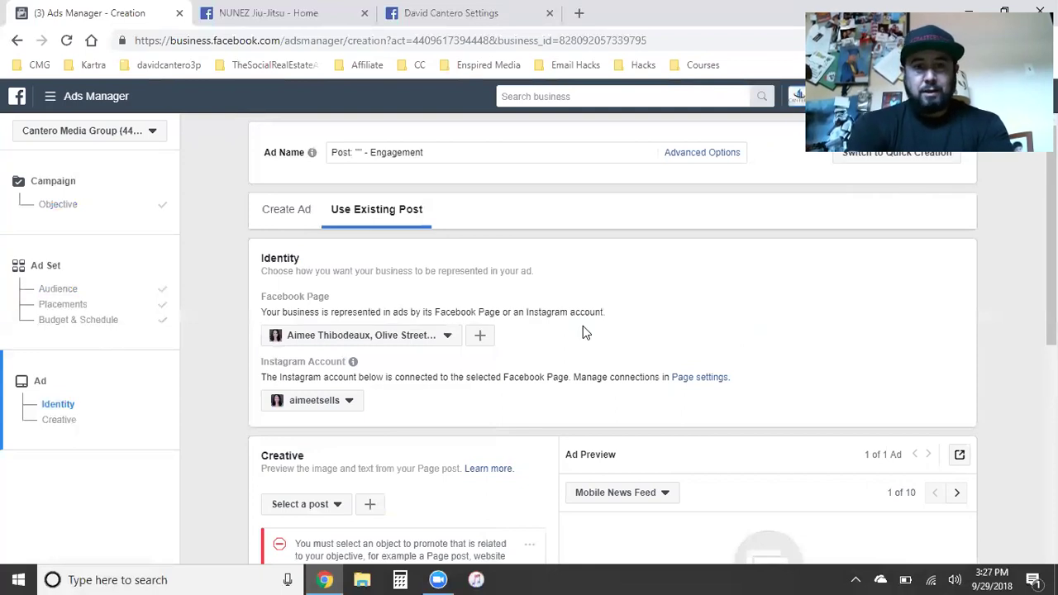
pyautogui.scroll(-6, 583, 332)
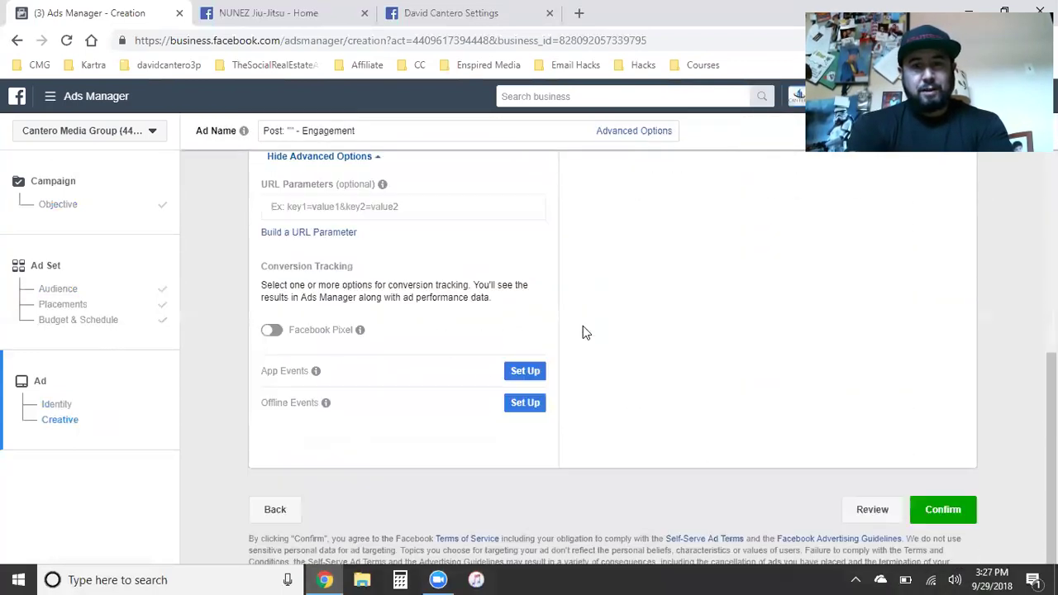
pyautogui.scroll(10, 583, 332)
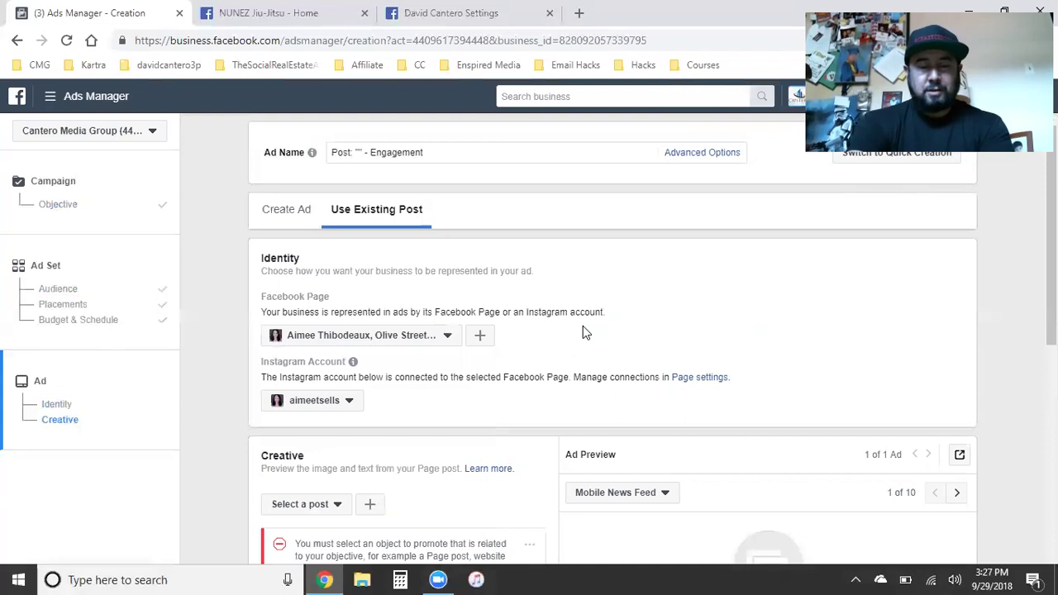